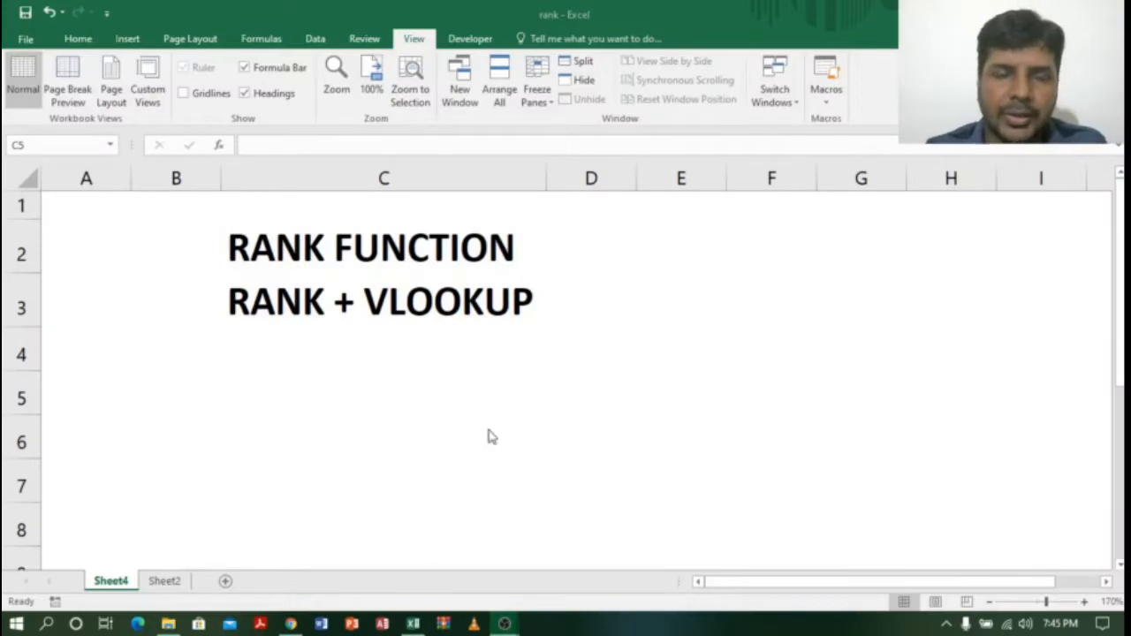
pyautogui.click(318, 228)
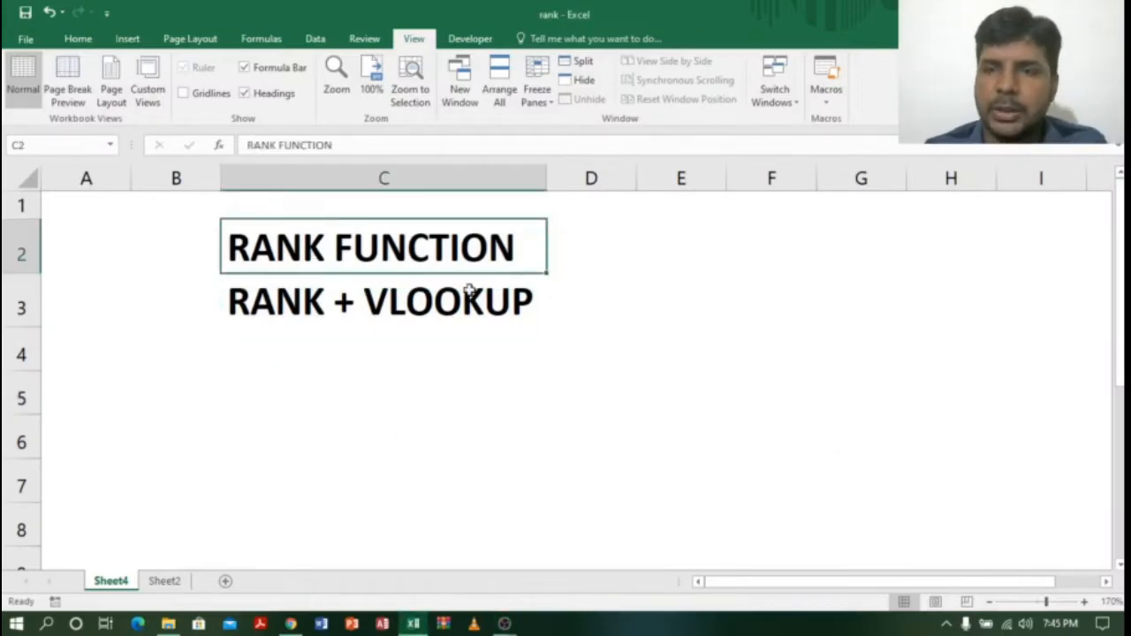
pyautogui.click(1085, 602)
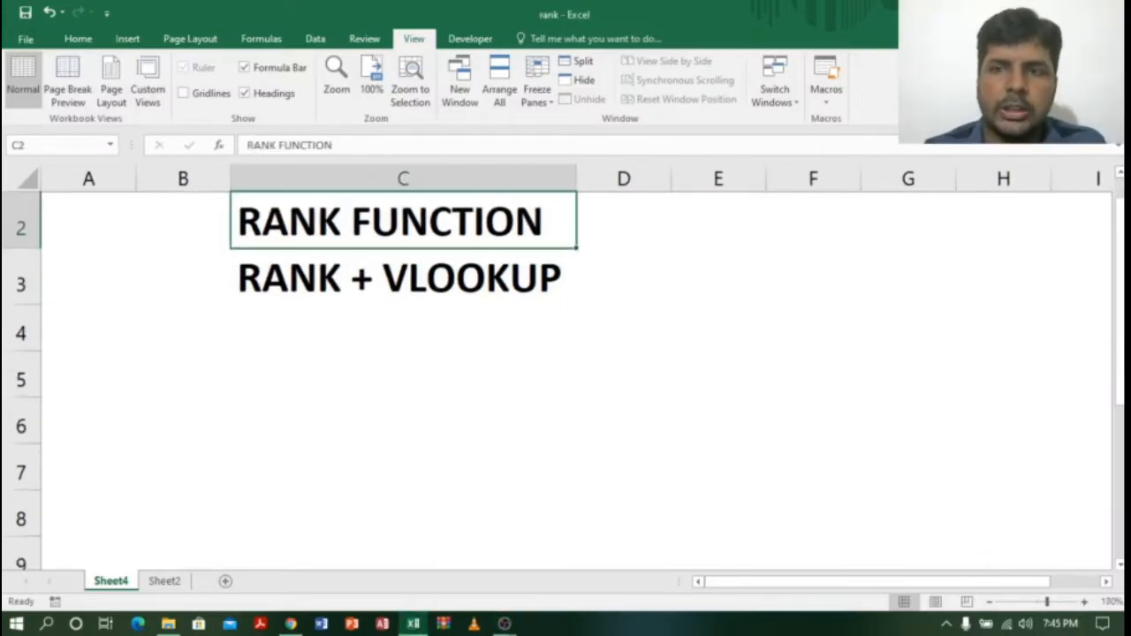
pyautogui.scroll(1, 1078, 247)
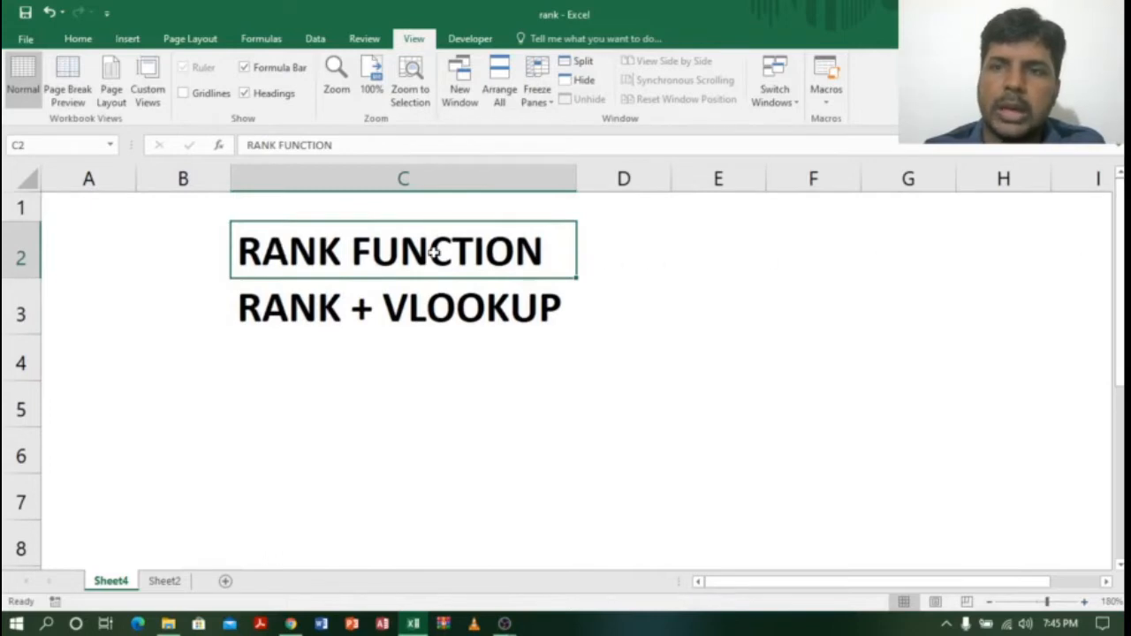
pyautogui.click(373, 310)
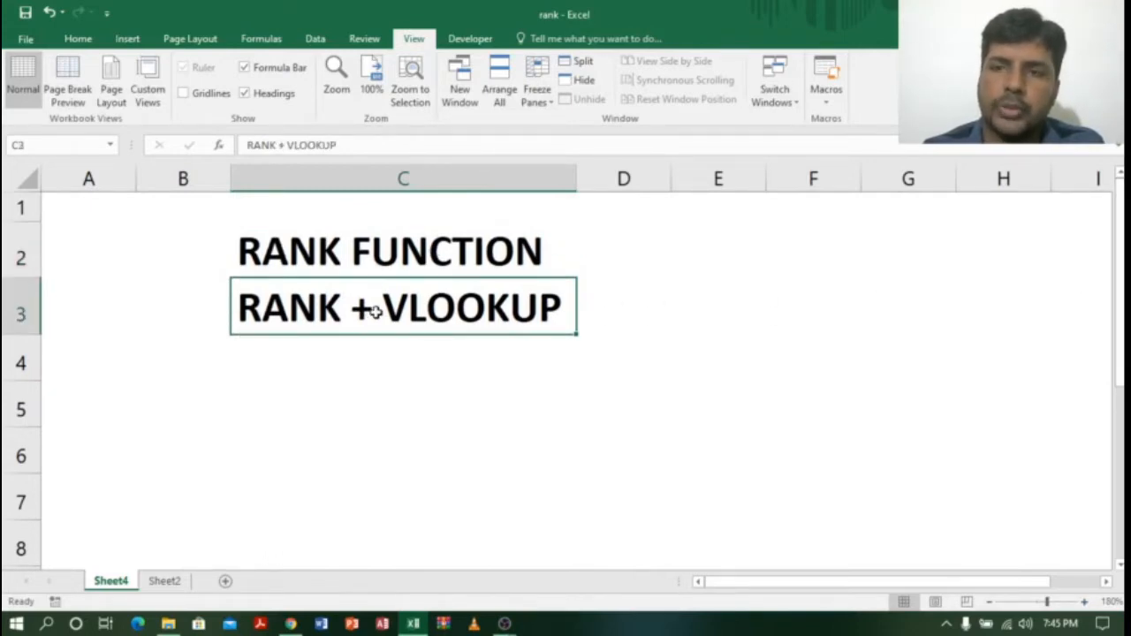
pyautogui.click(291, 624)
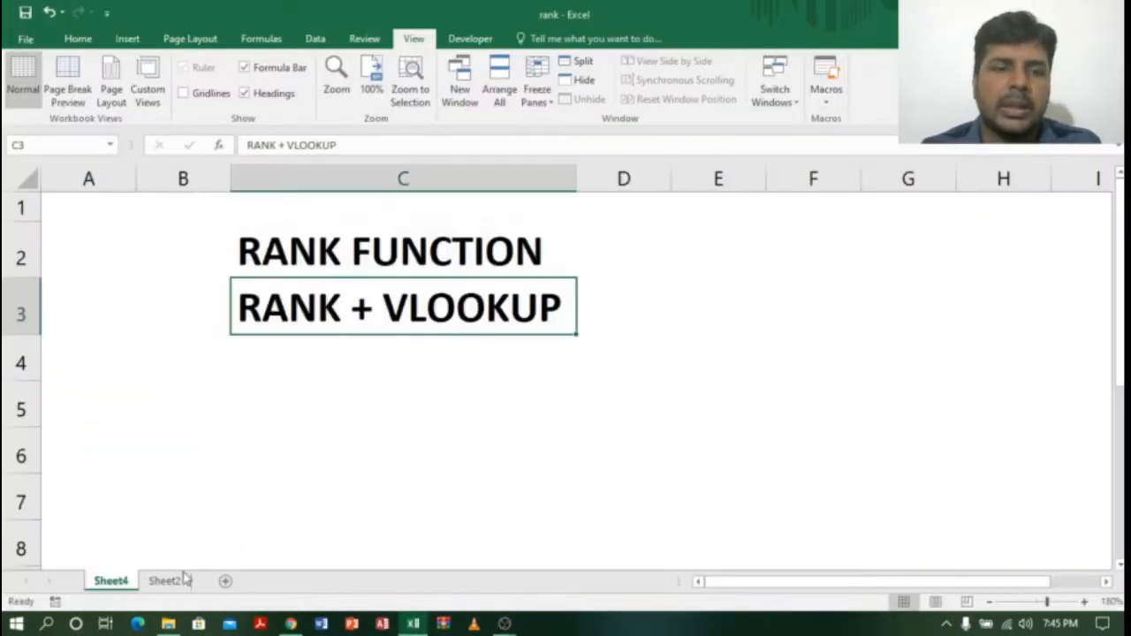
# Step: Switch to Sheet2 and examine the student table's roll number, student name, marks and rank columns
pyautogui.click(168, 582)
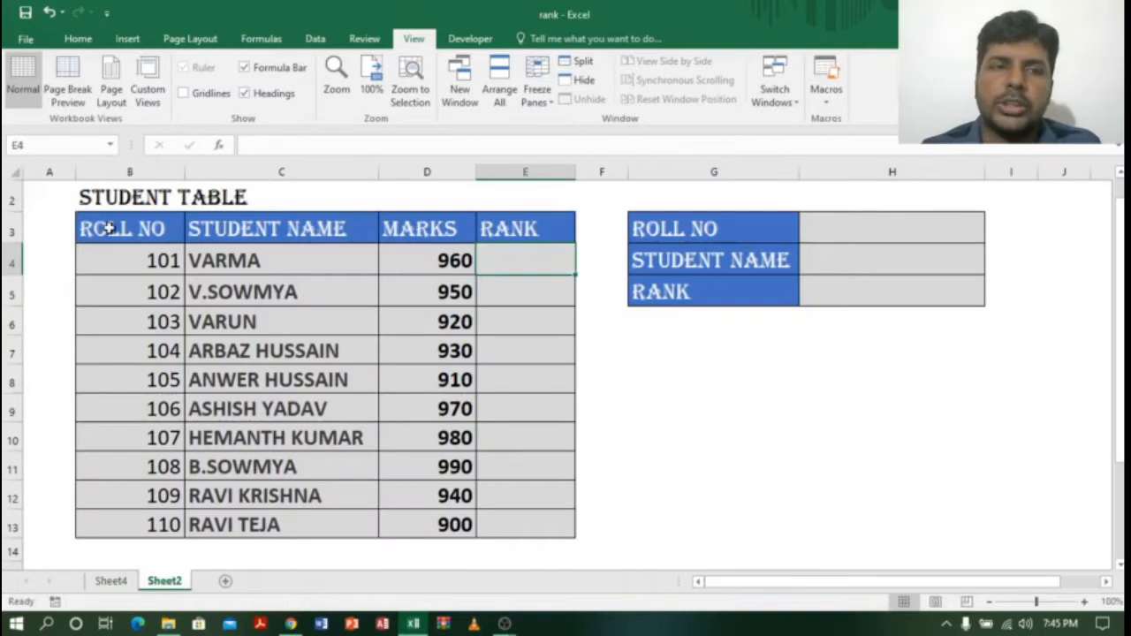
pyautogui.moveTo(106, 228); pyautogui.dragTo(475, 527)
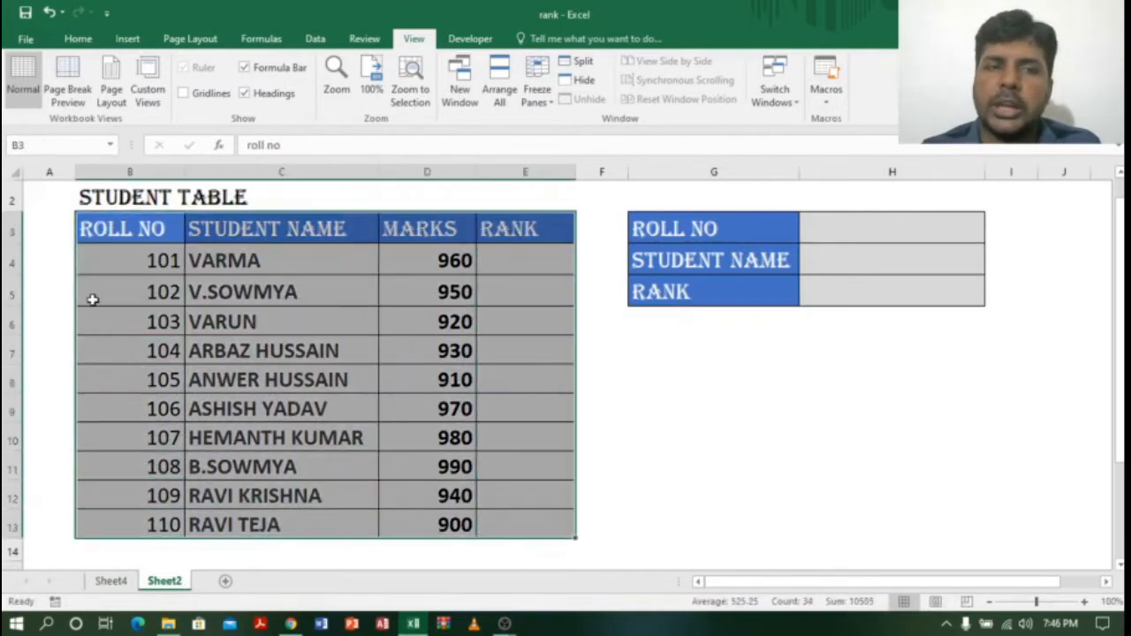
pyautogui.click(148, 172)
pyautogui.click(292, 173)
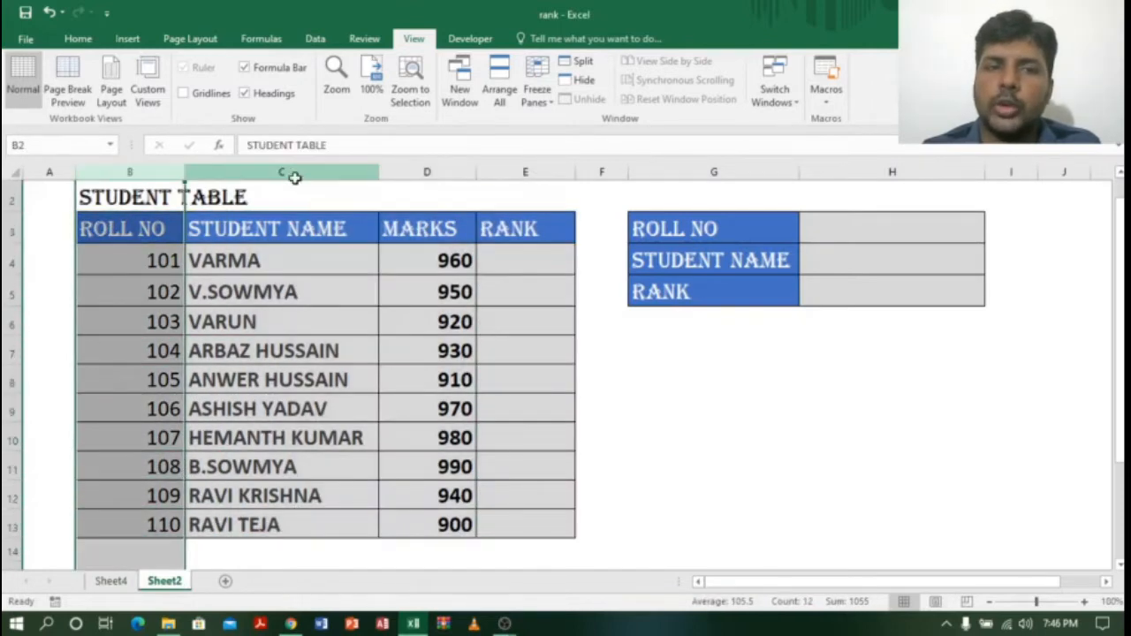
pyautogui.click(455, 170)
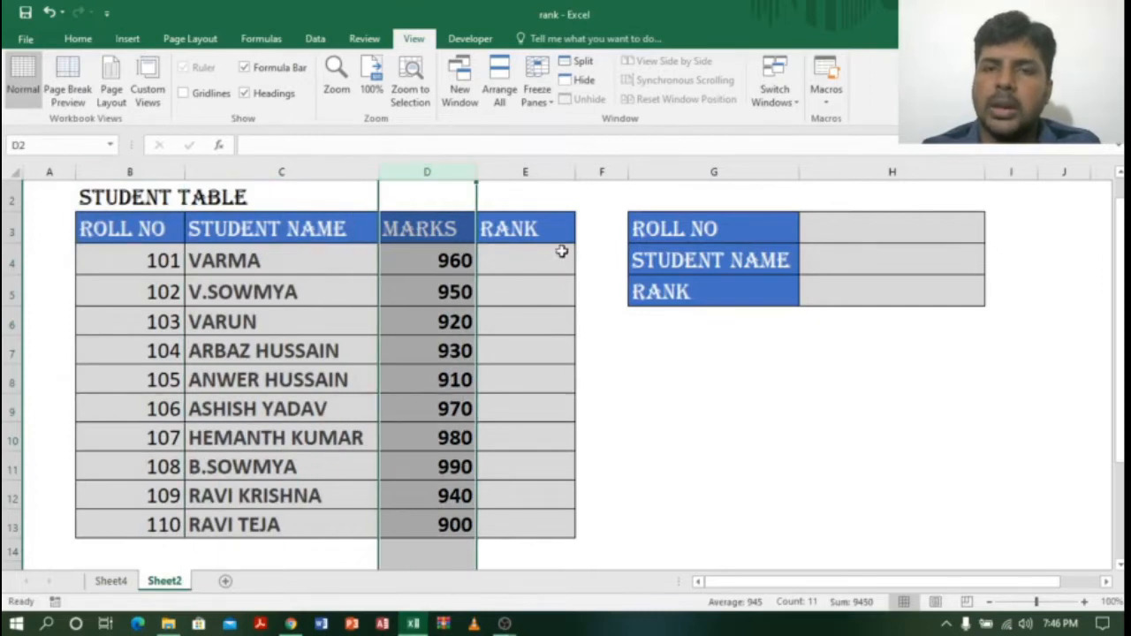
pyautogui.click(544, 169)
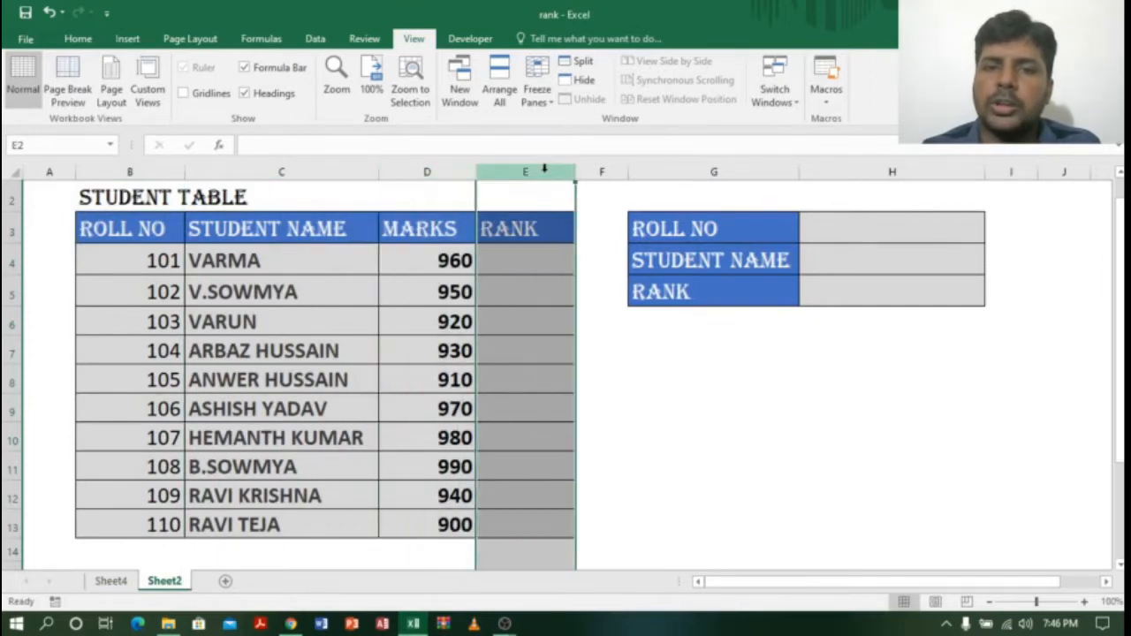
pyautogui.click(536, 256)
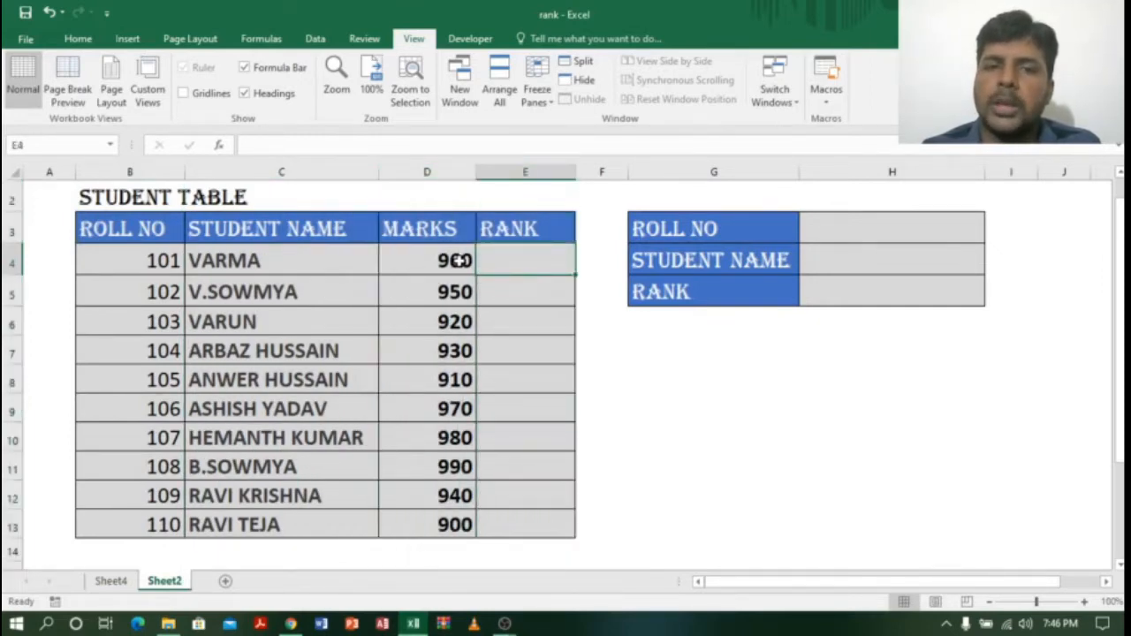
pyautogui.moveTo(455, 261); pyautogui.dragTo(452, 529)
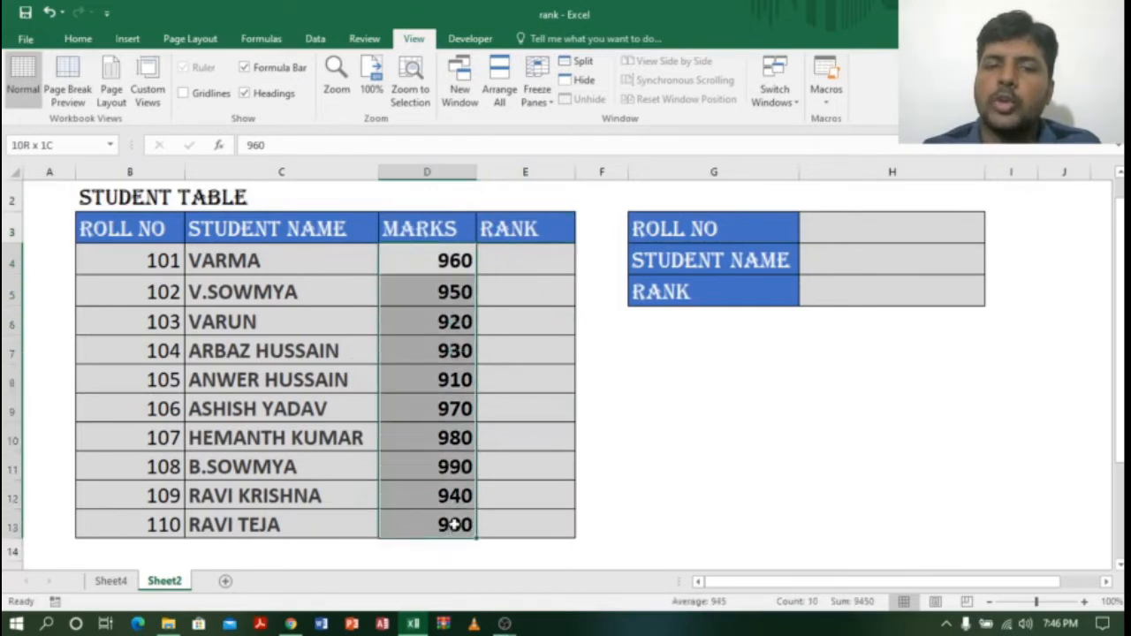
# Step: Enter the formula =RANK(D4,D4:D13,0) in E4 to rank the first student's marks in descending order
pyautogui.click(536, 262)
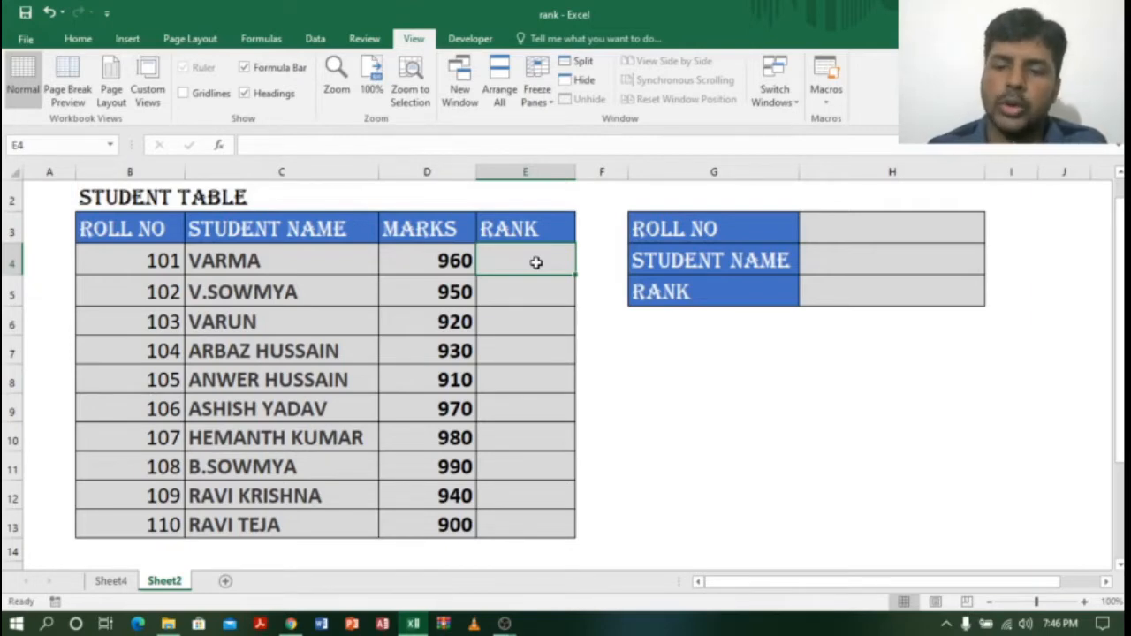
pyautogui.write('=')
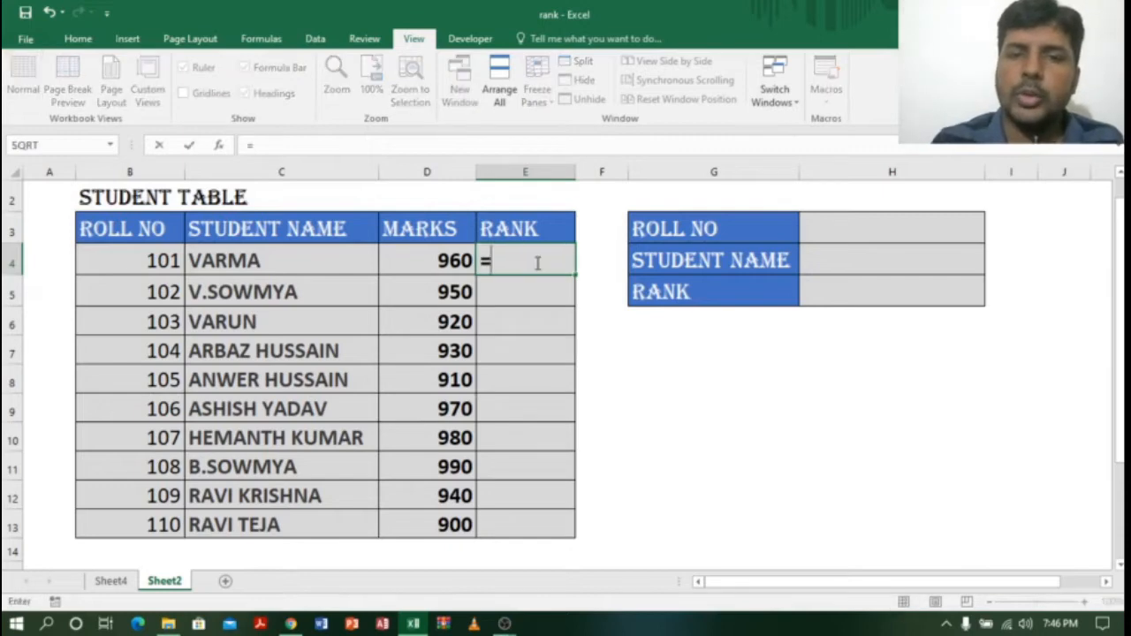
pyautogui.write('RA')
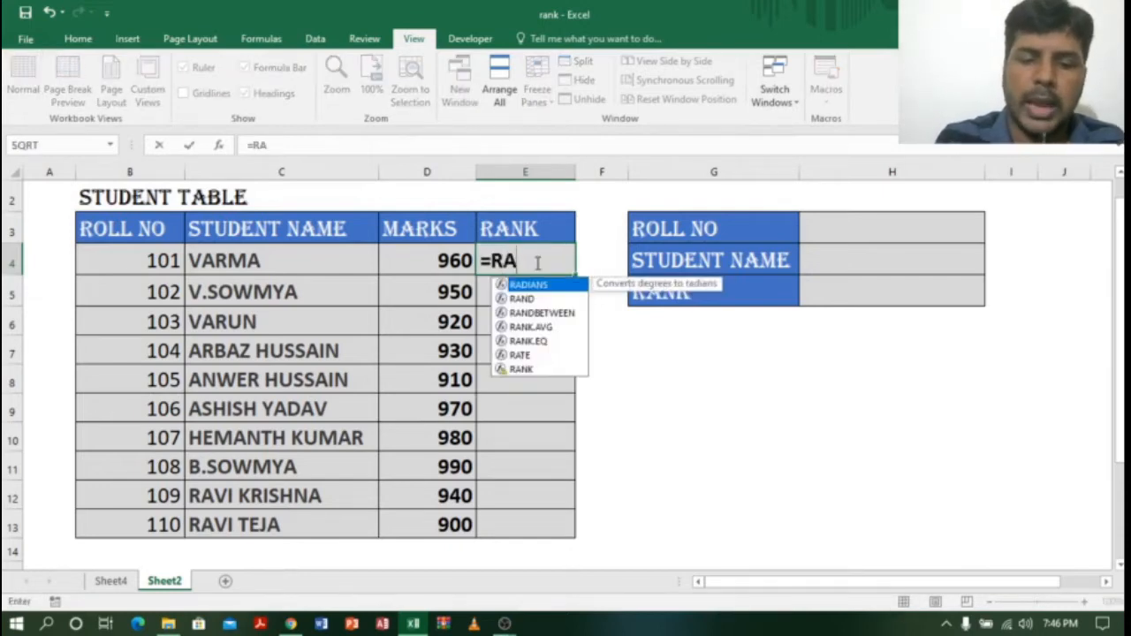
pyautogui.write('NK(')
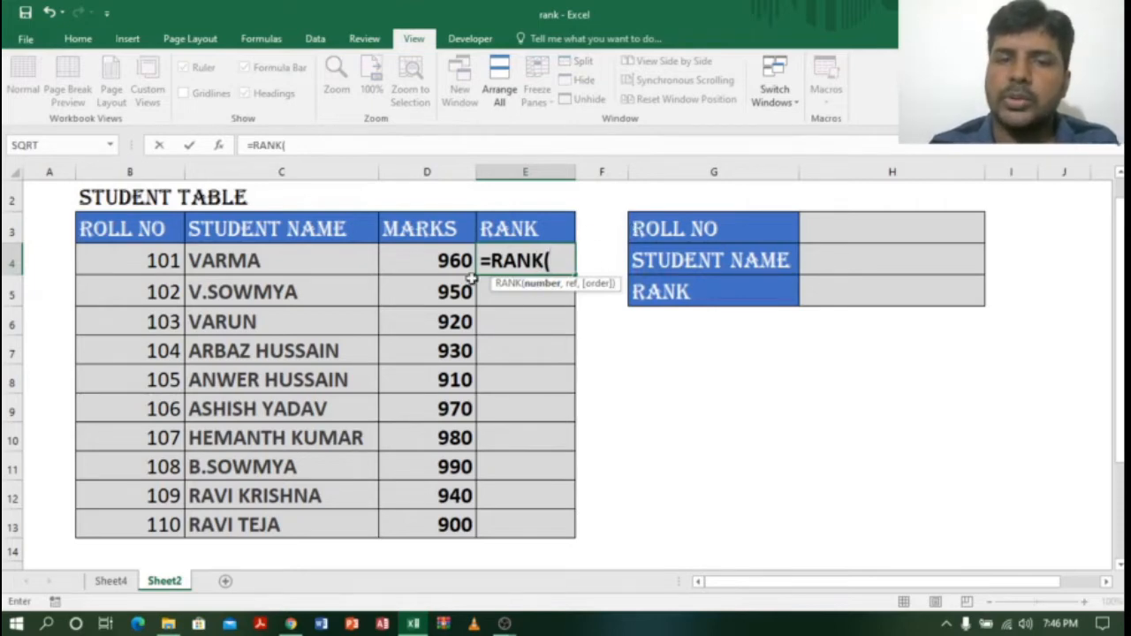
pyautogui.click(433, 259)
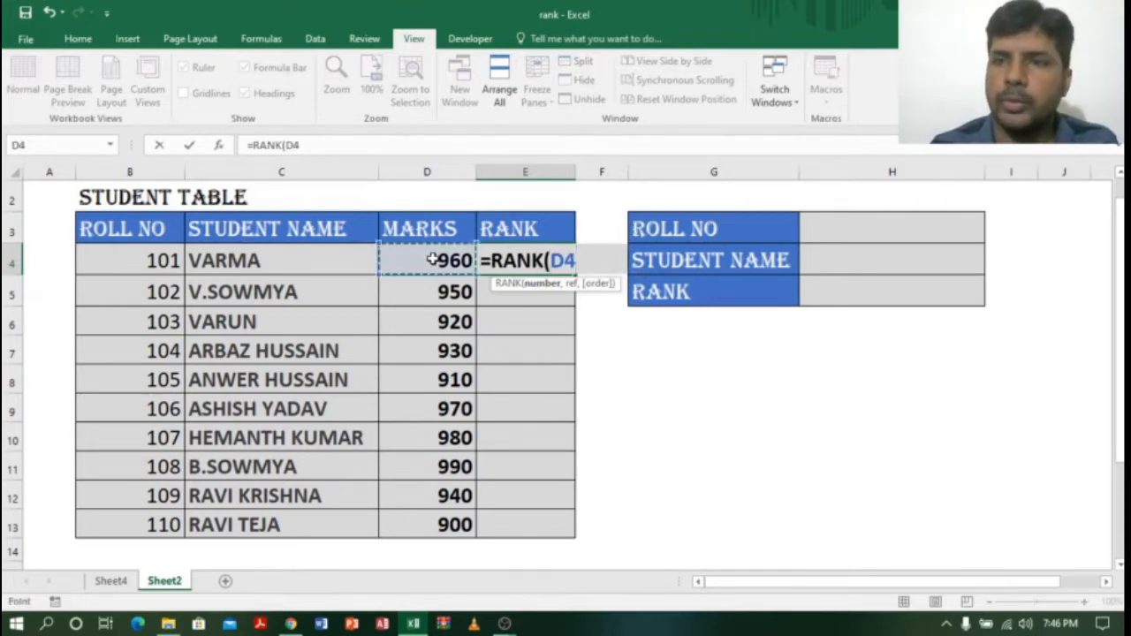
pyautogui.write(',')
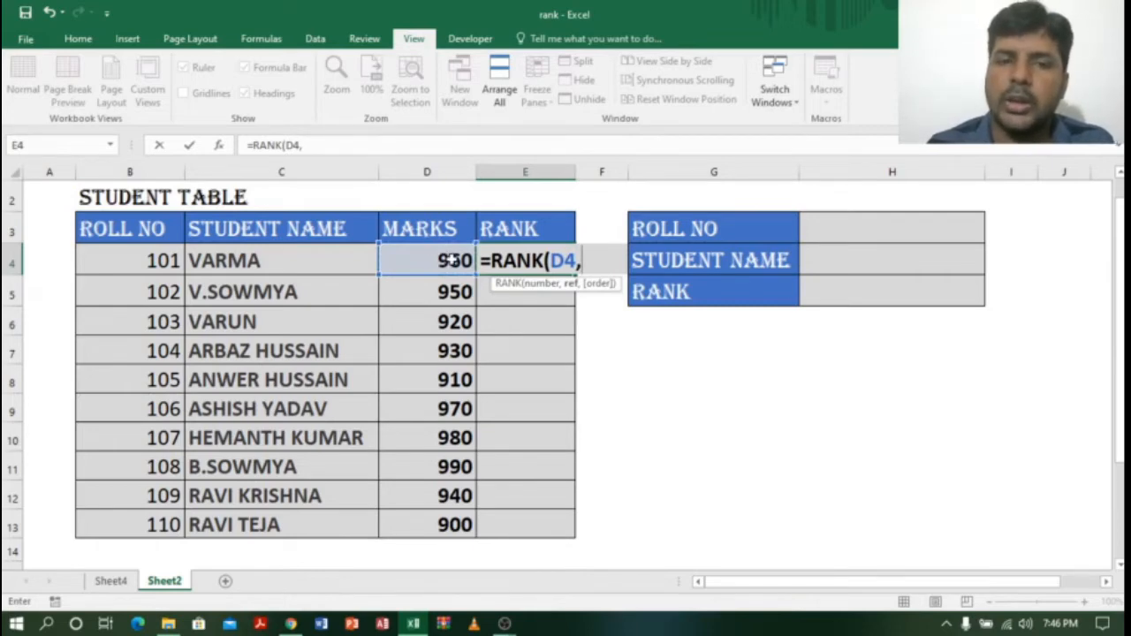
pyautogui.moveTo(449, 259); pyautogui.dragTo(435, 524)
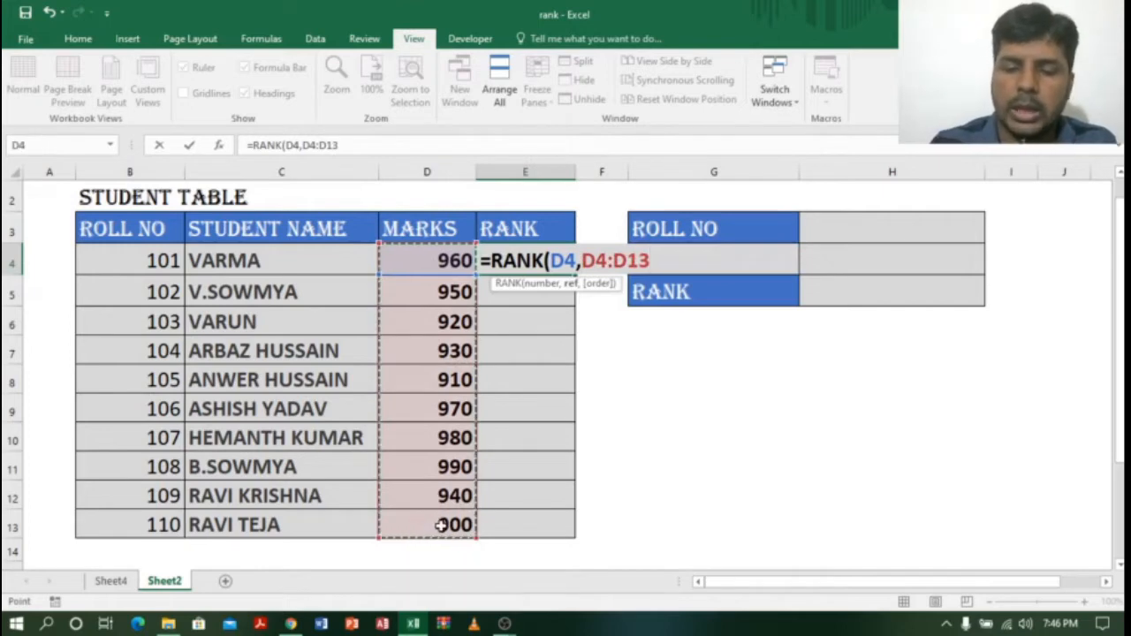
pyautogui.write(',')
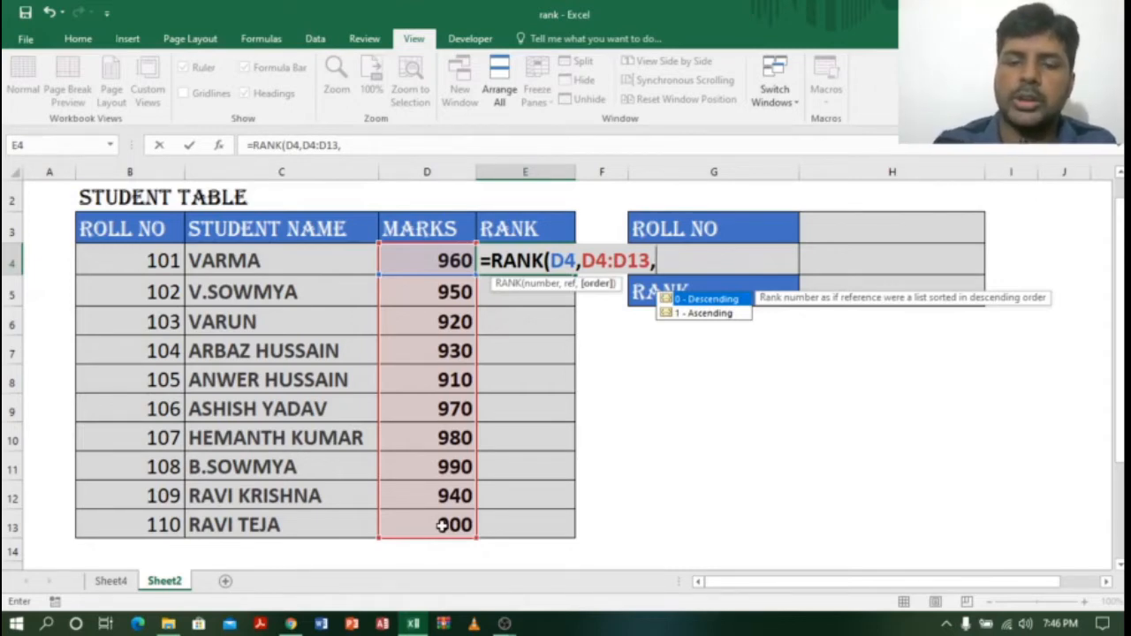
pyautogui.write('0')
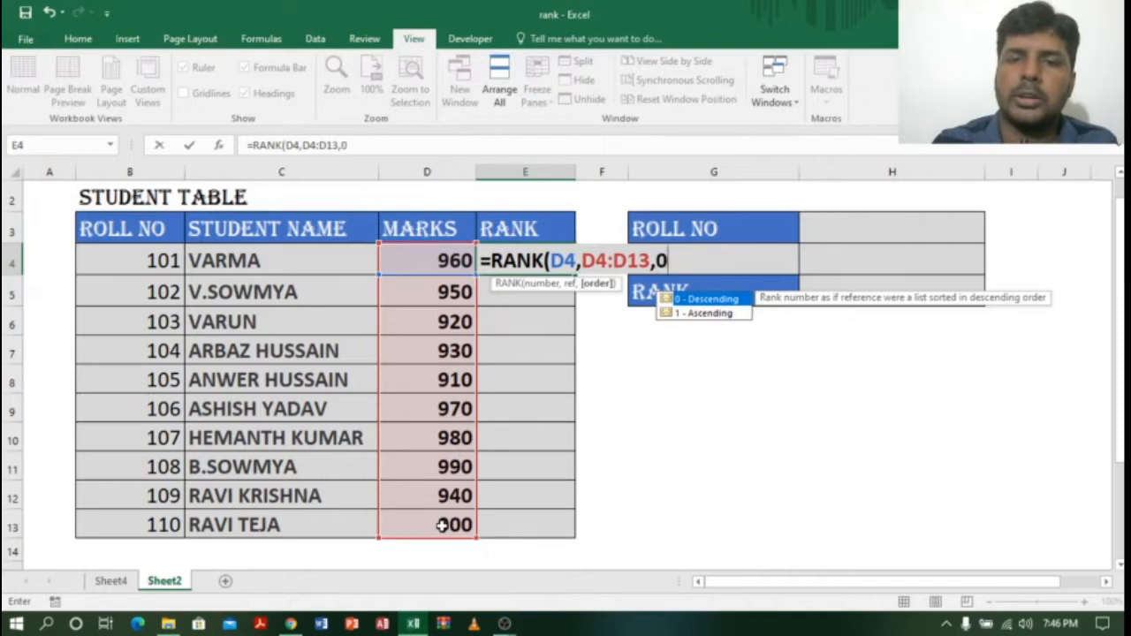
pyautogui.write(')')
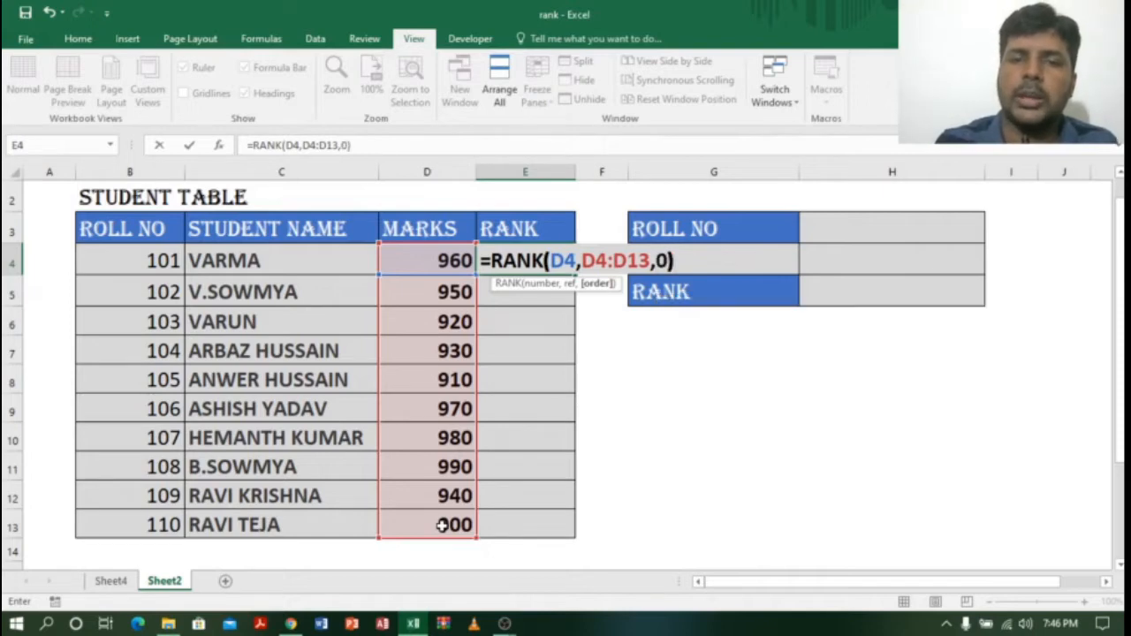
pyautogui.press('Return')
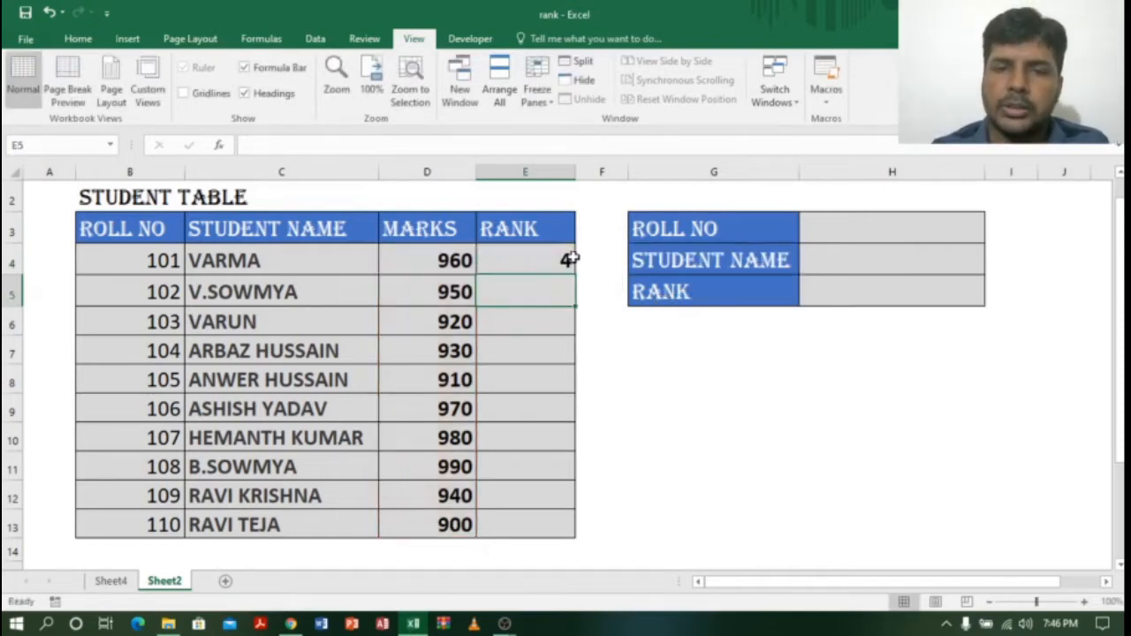
# Step: Make the reference range in E4's RANK formula absolute, as $D$4:$D$13
pyautogui.click(570, 258)
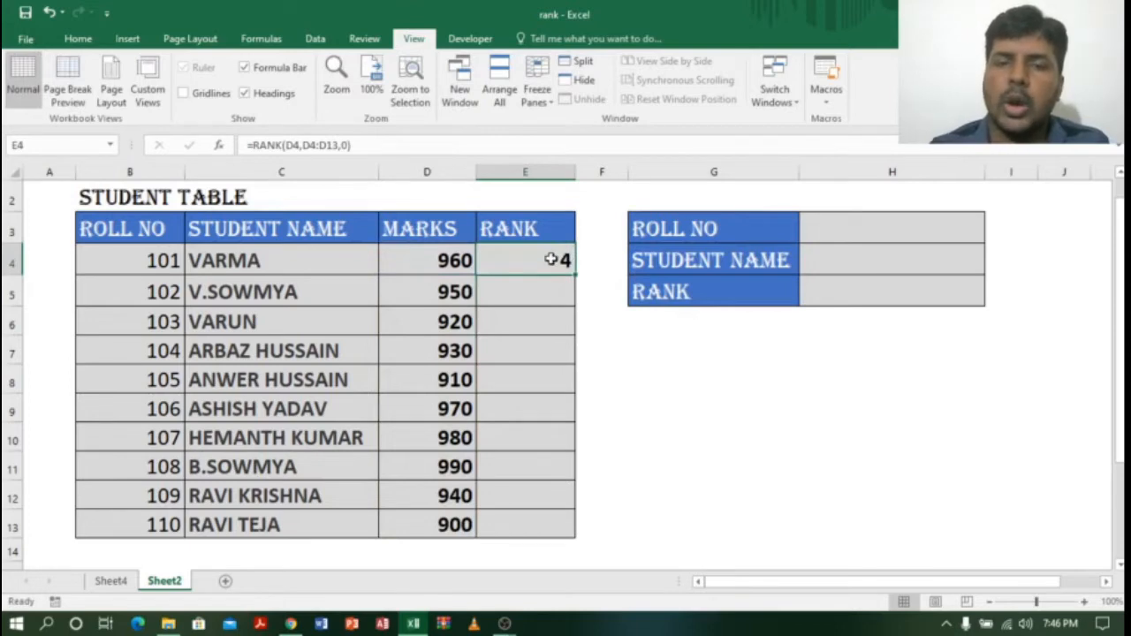
pyautogui.doubleClick(551, 258)
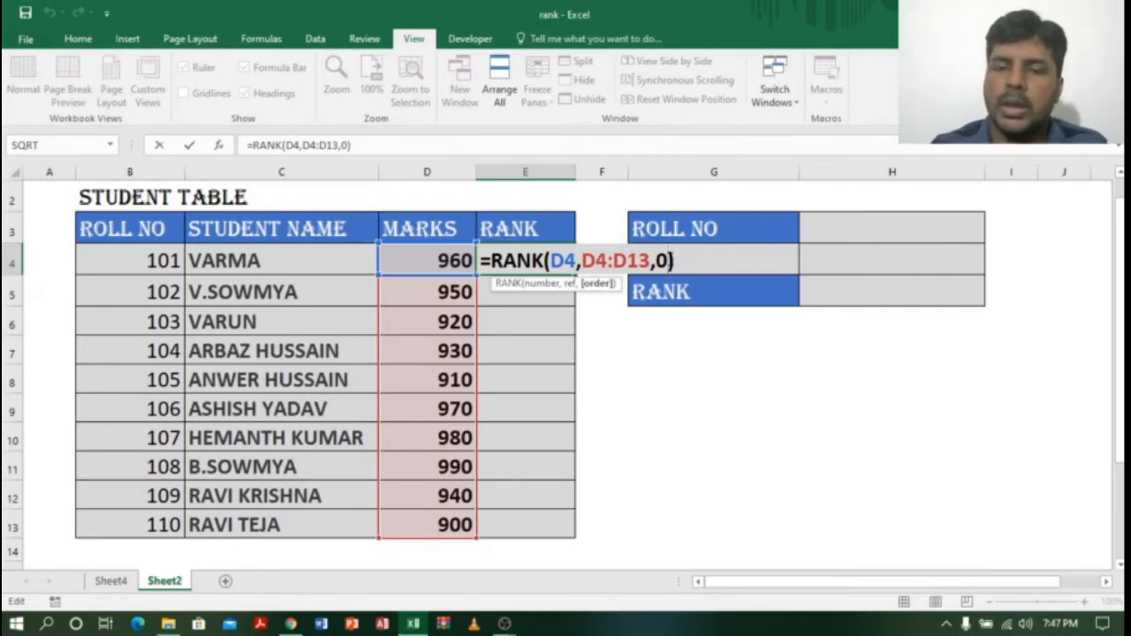
pyautogui.press('Return')
pyautogui.click(551, 258)
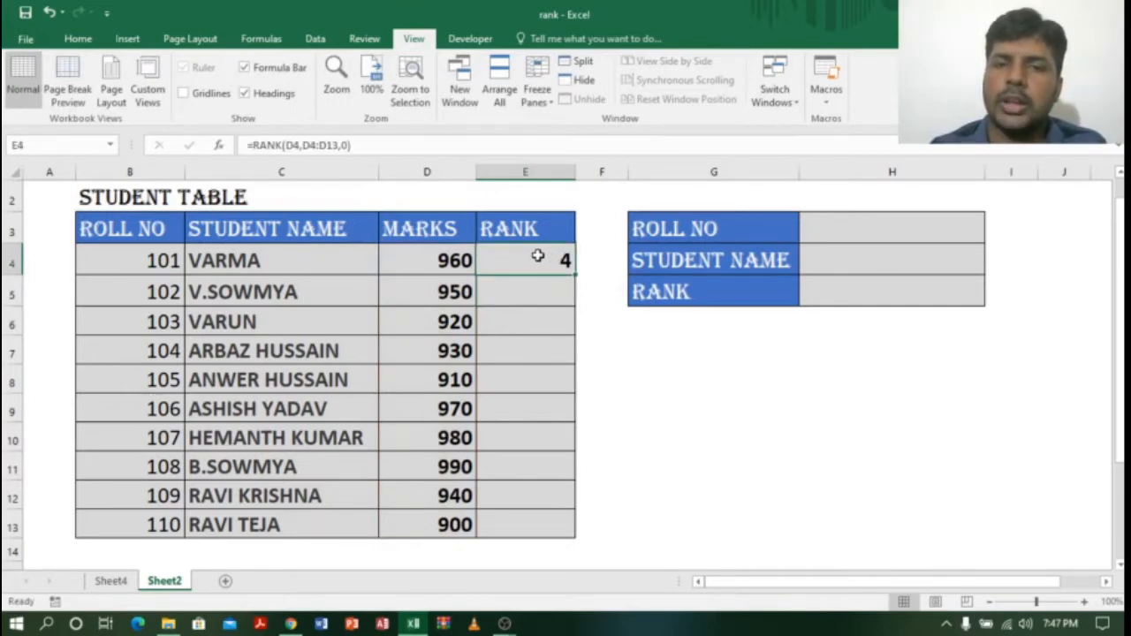
pyautogui.doubleClick(537, 256)
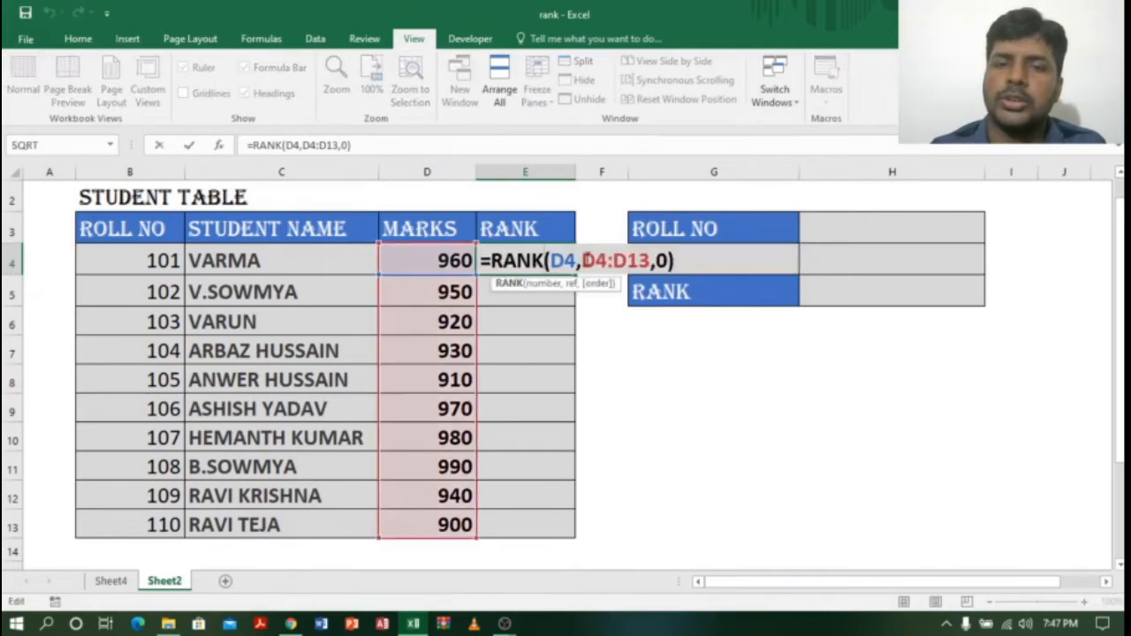
pyautogui.moveTo(583, 260); pyautogui.dragTo(652, 260)
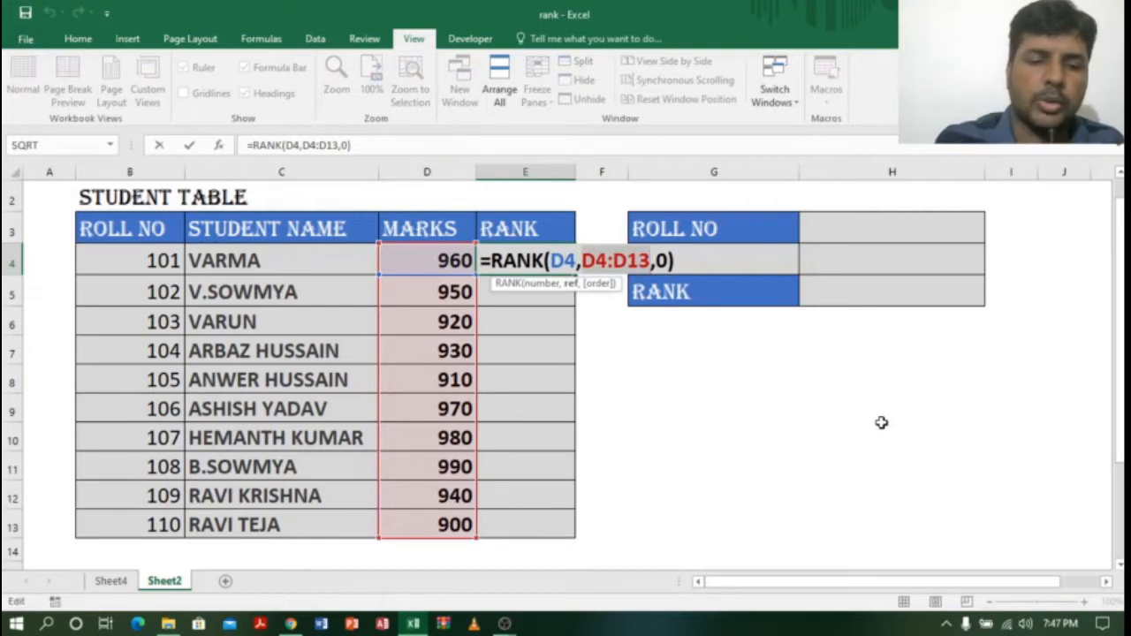
pyautogui.press('F4')
pyautogui.press('Return')
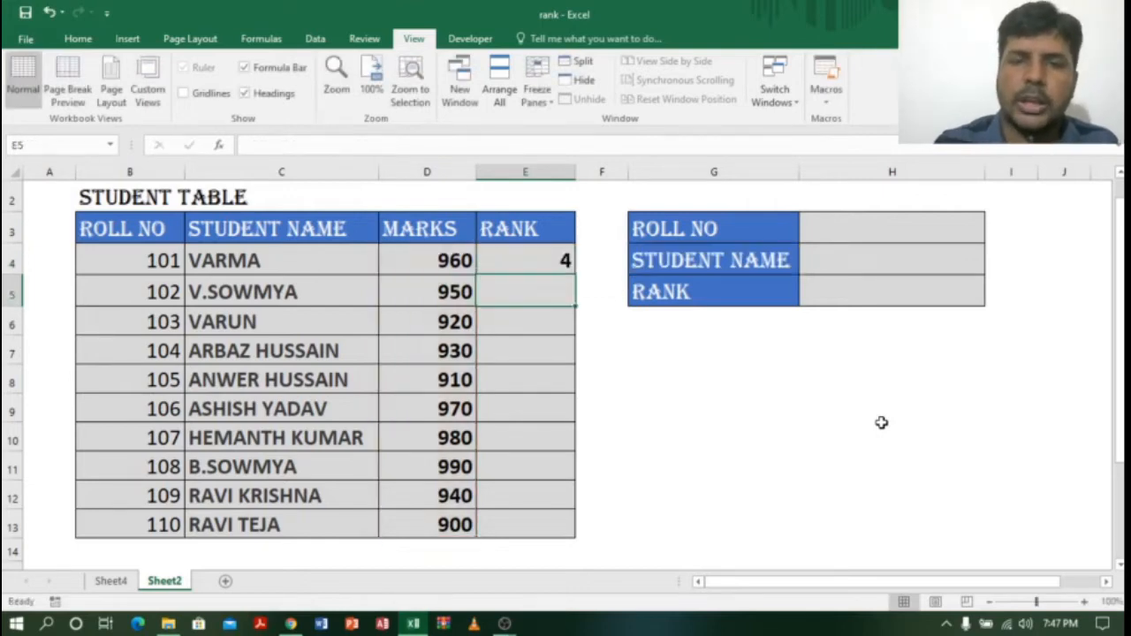
# Step: Fill the RANK formula from E4 down through E13 for all students
pyautogui.click(549, 256)
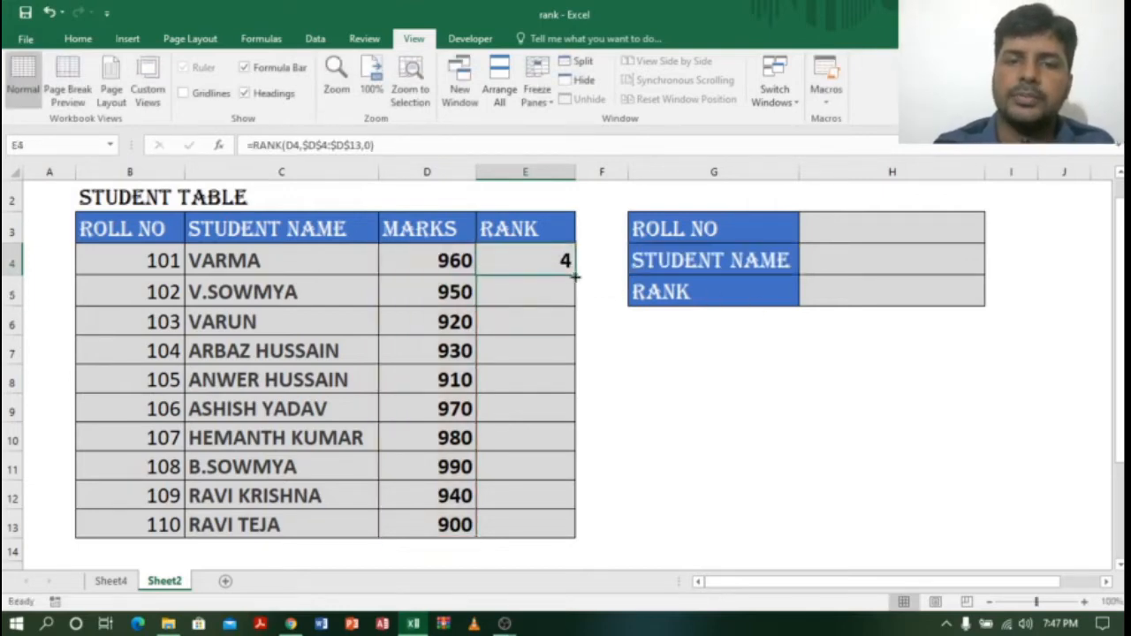
pyautogui.moveTo(575, 276); pyautogui.dragTo(566, 531)
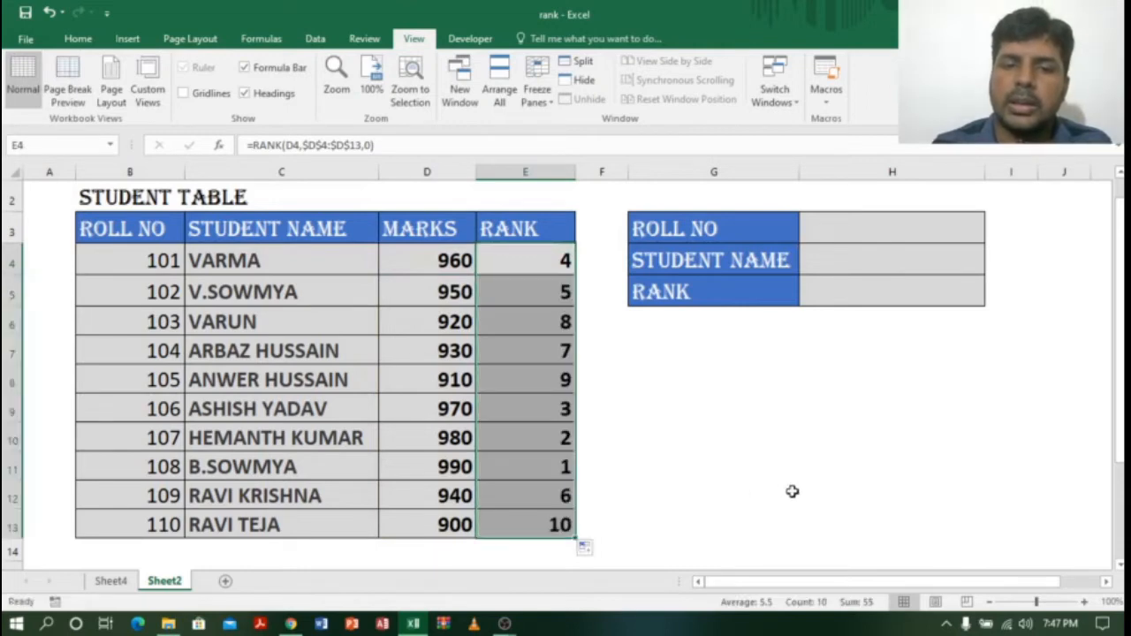
pyautogui.moveTo(555, 260); pyautogui.dragTo(535, 520)
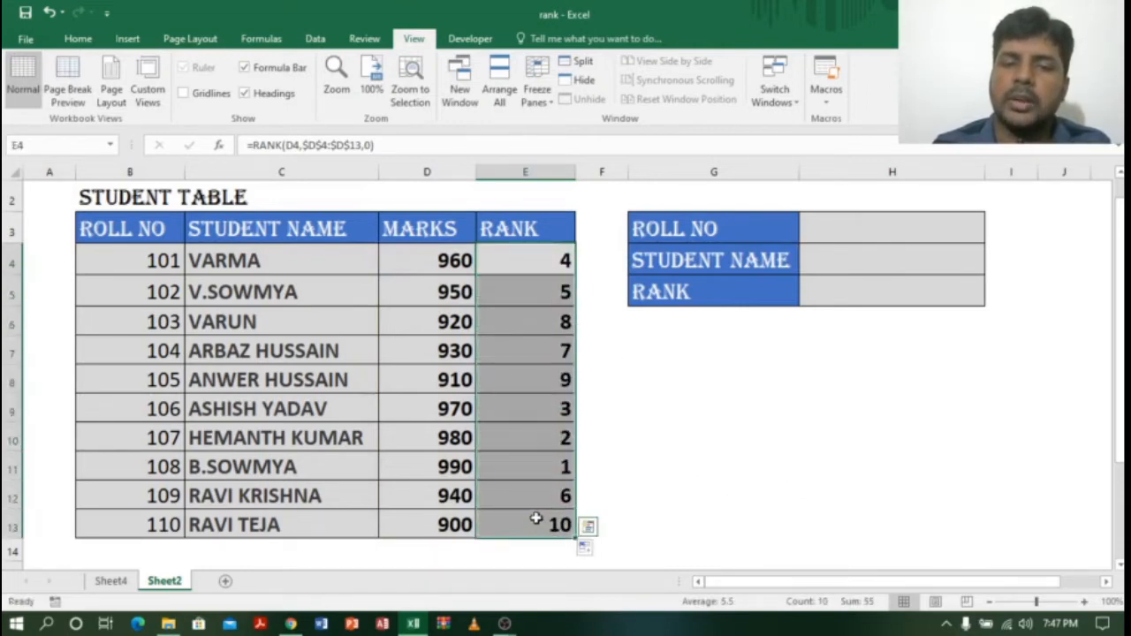
# Step: Check the marks against the calculated ranks for the students in rows 11, 10, 9 and 4
pyautogui.click(445, 467)
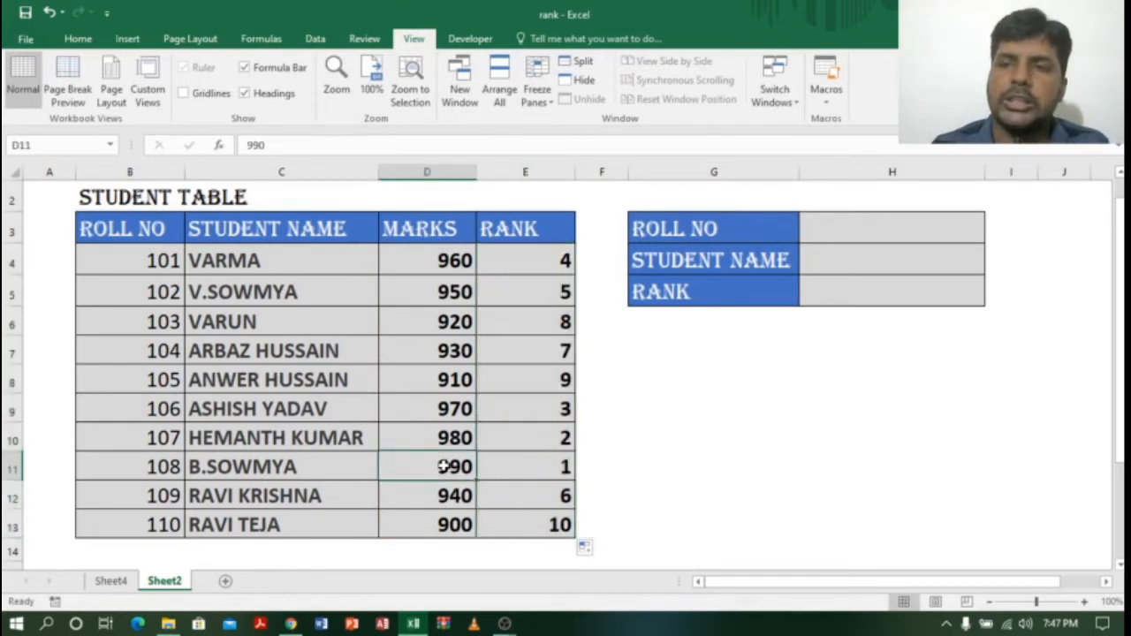
pyautogui.click(547, 466)
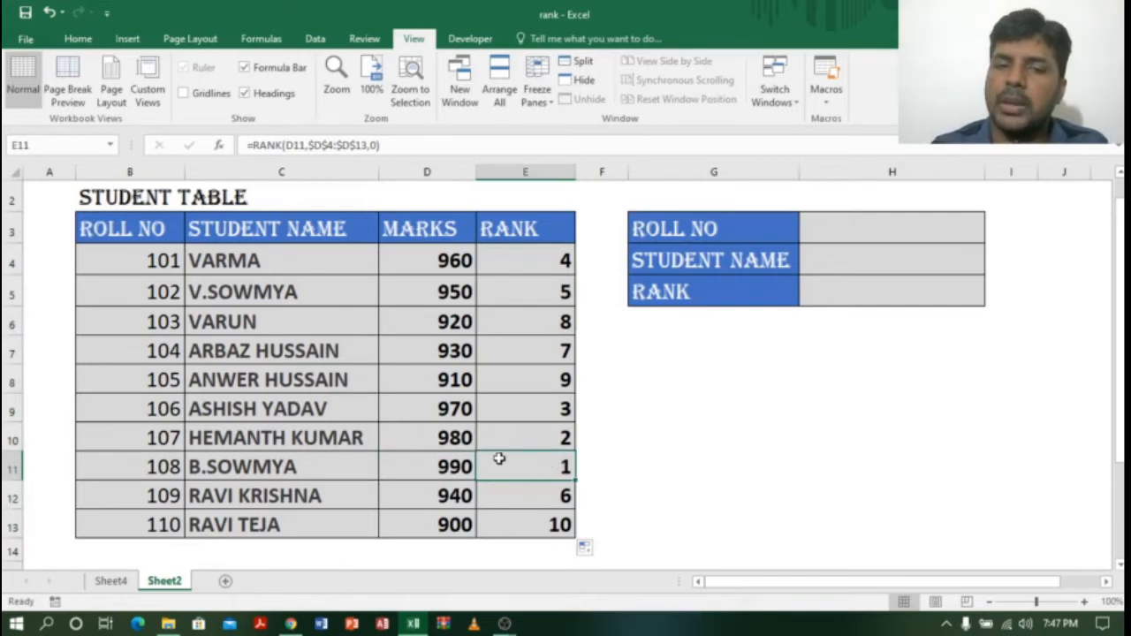
pyautogui.click(461, 441)
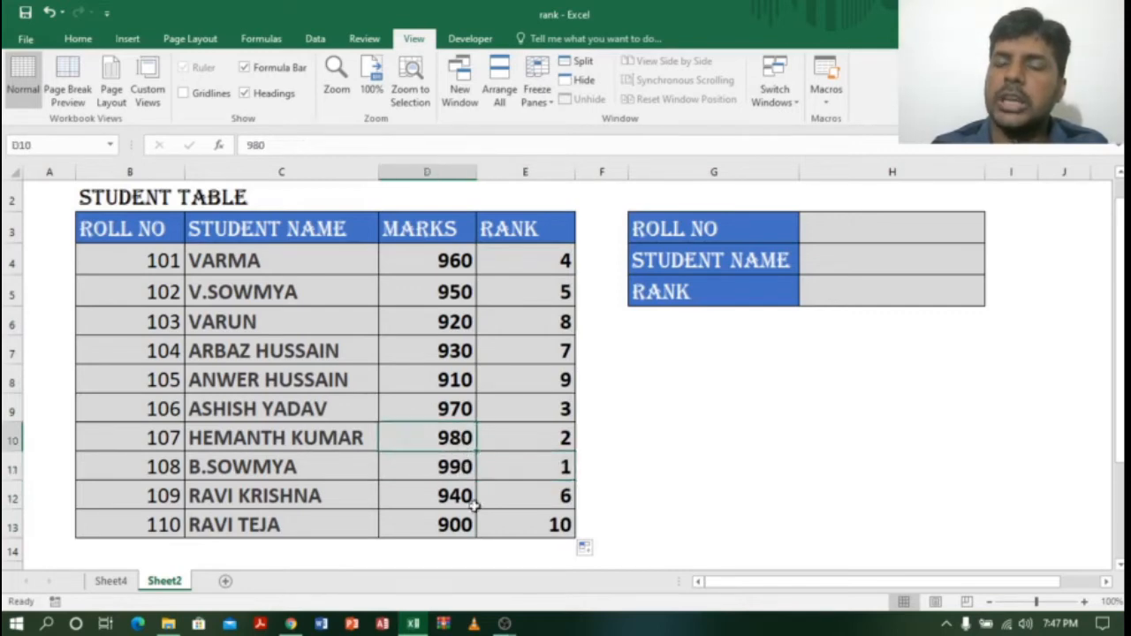
pyautogui.click(563, 440)
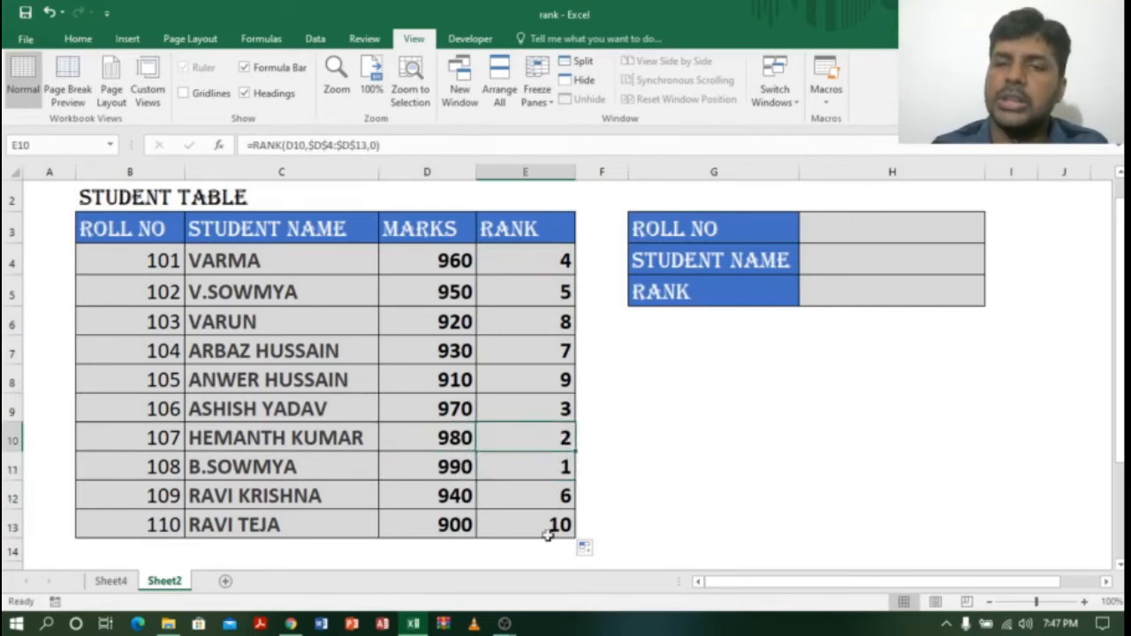
pyautogui.click(462, 414)
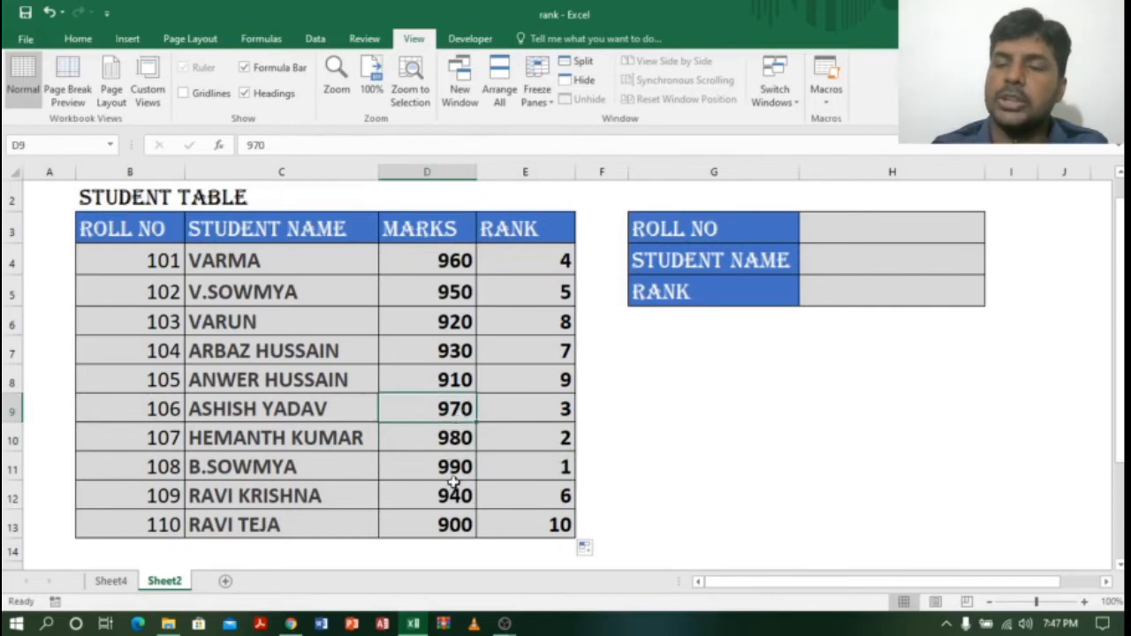
pyautogui.click(554, 411)
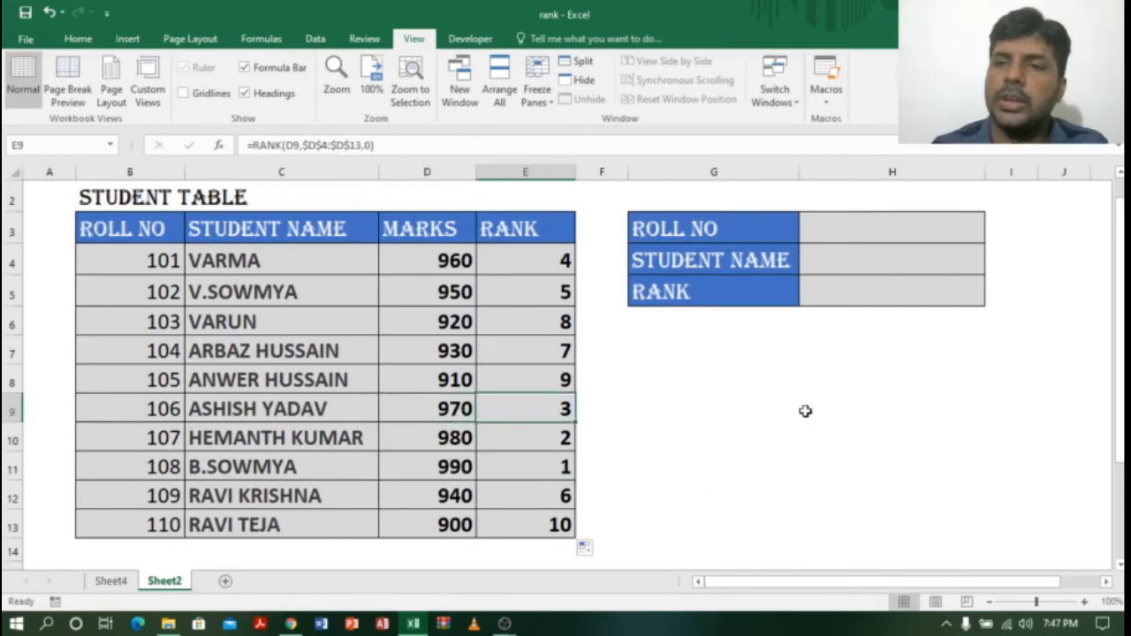
pyautogui.click(471, 269)
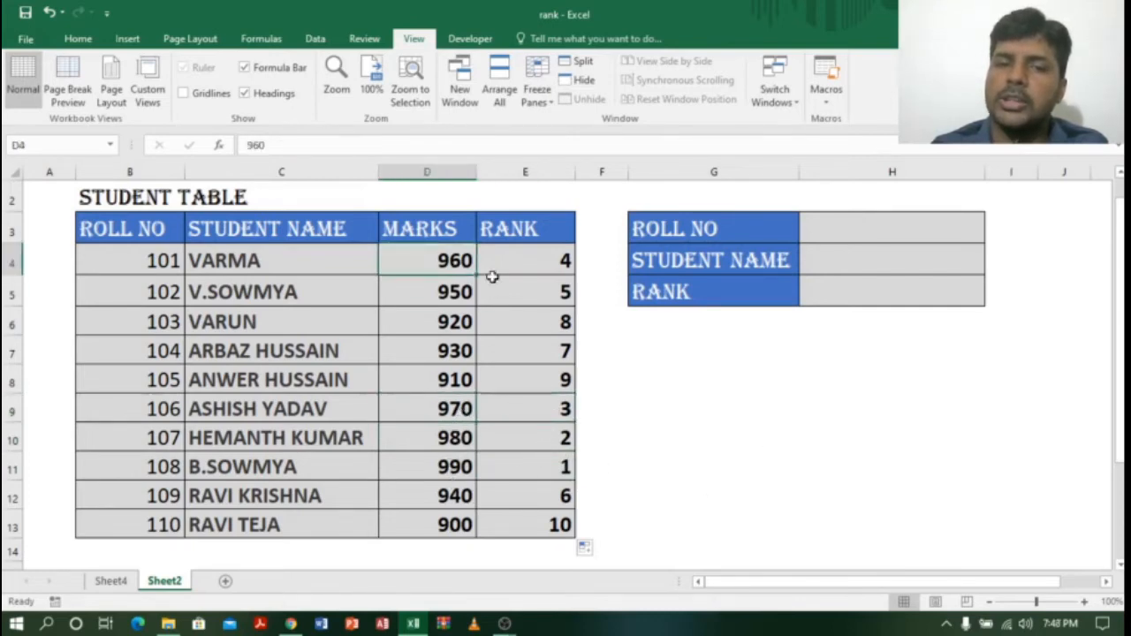
pyautogui.click(563, 262)
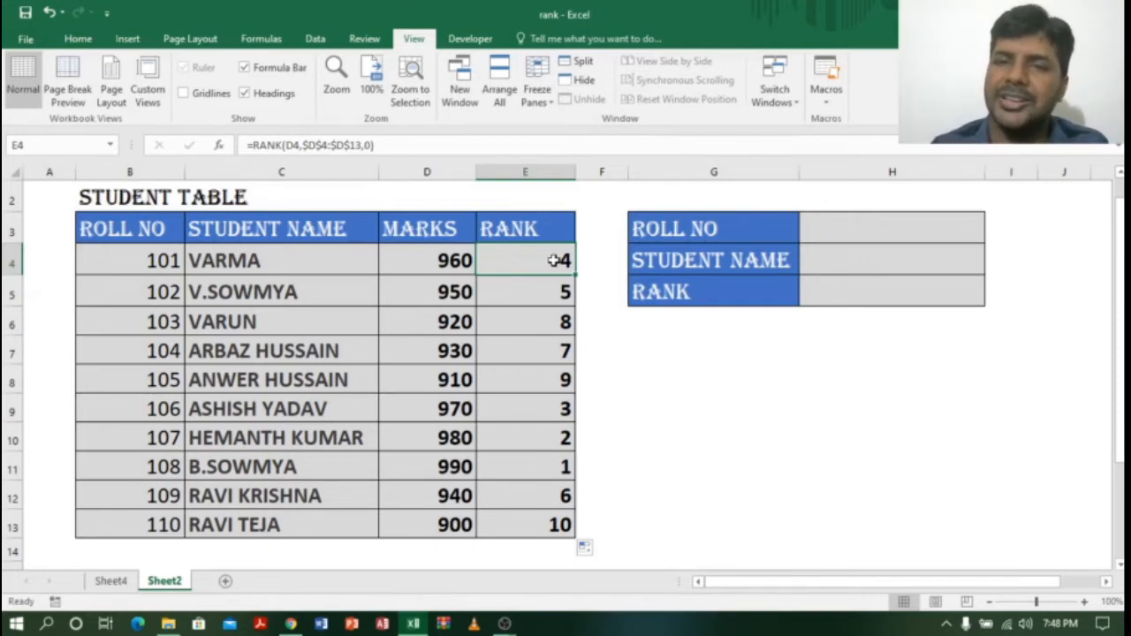
pyautogui.click(802, 404)
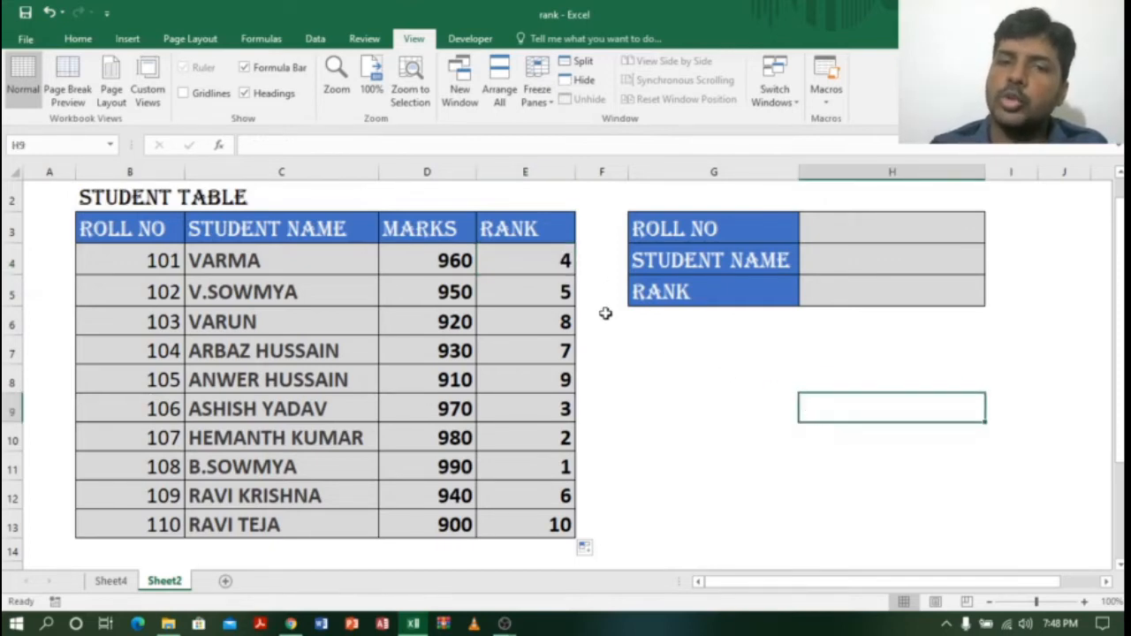
# Step: Hide column E, which holds the students' ranks
pyautogui.click(553, 261)
pyautogui.click(914, 228)
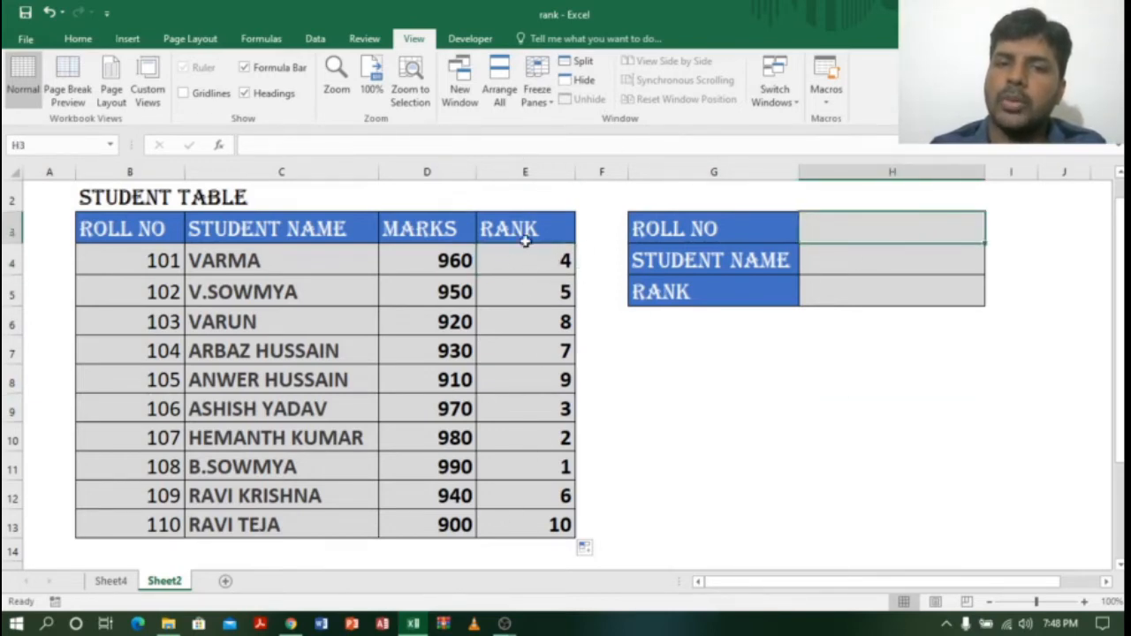
pyautogui.rightClick(538, 173)
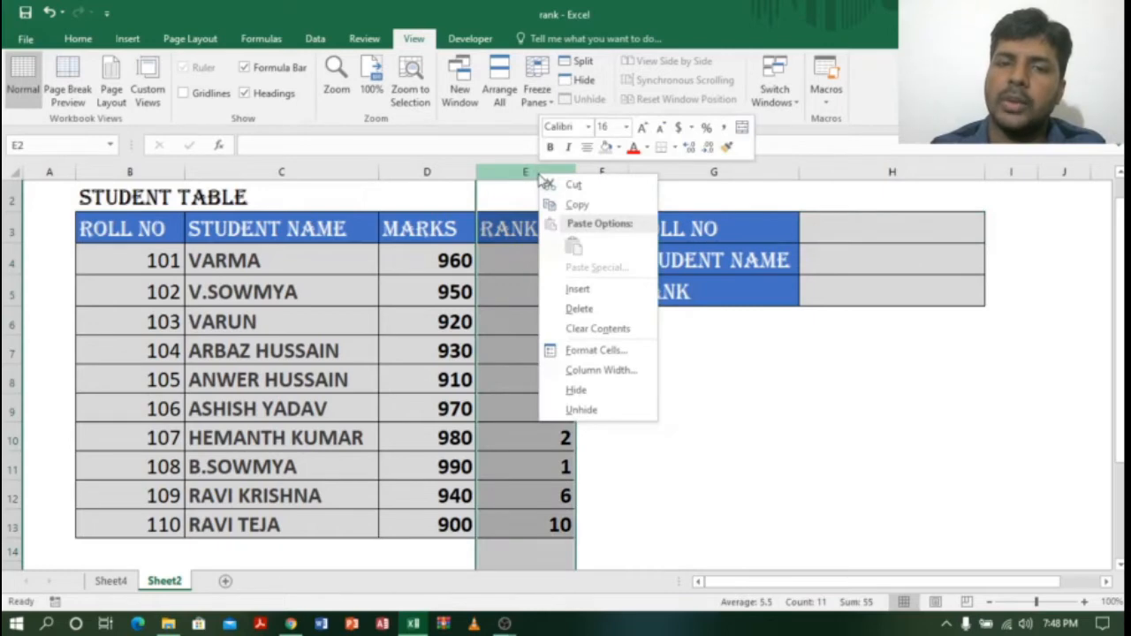
pyautogui.click(576, 390)
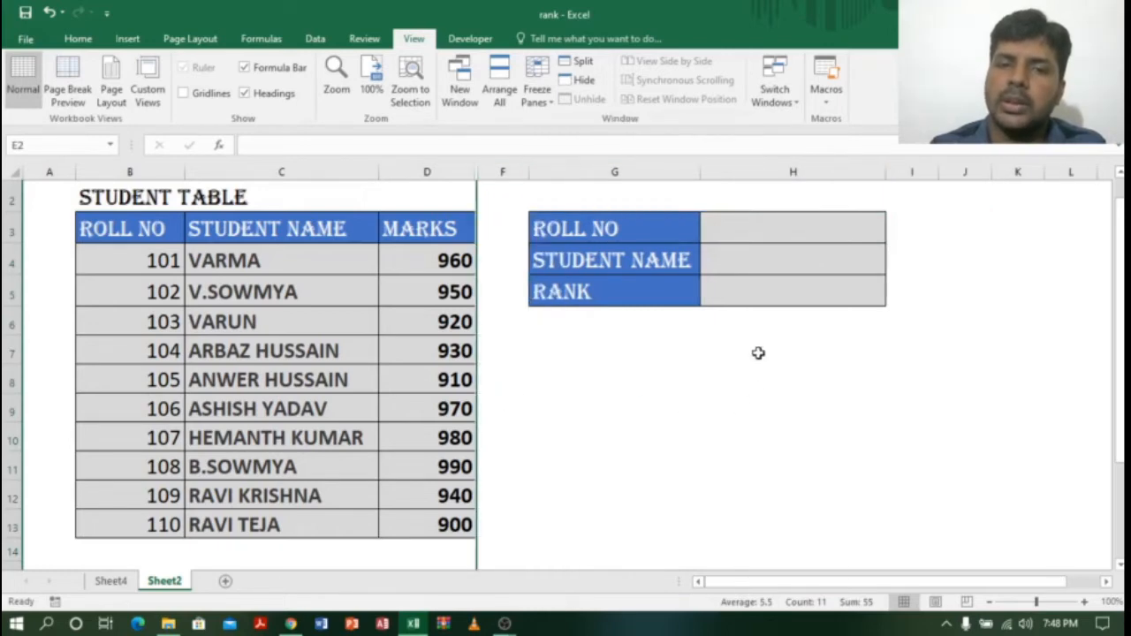
# Step: Enter roll number 102 in H3 of the lookup table
pyautogui.click(801, 230)
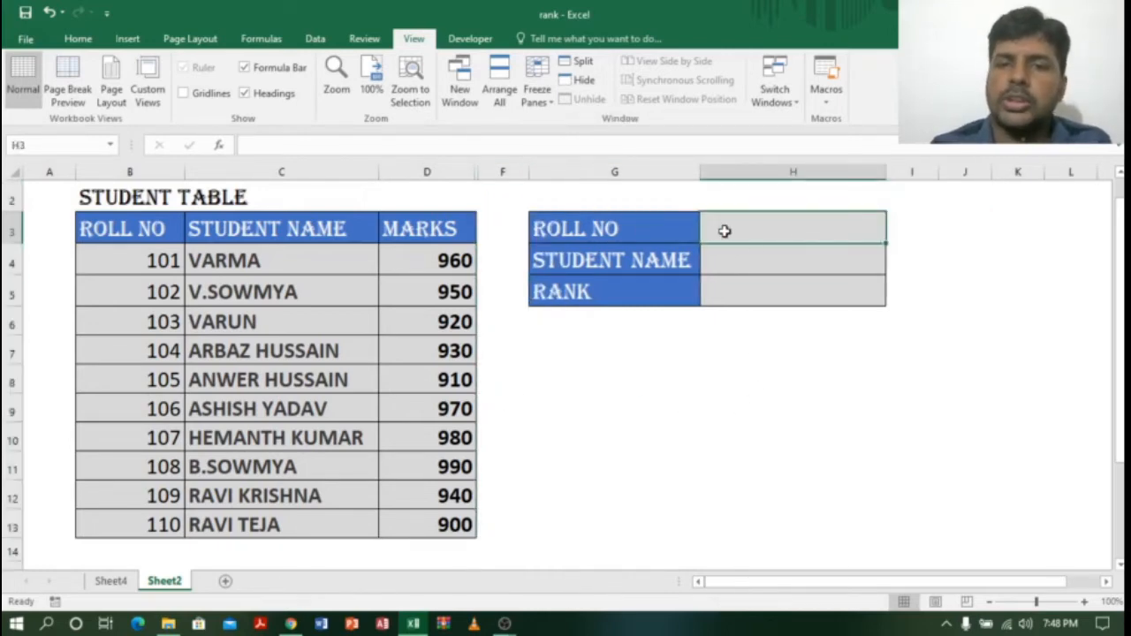
pyautogui.click(771, 263)
pyautogui.click(770, 297)
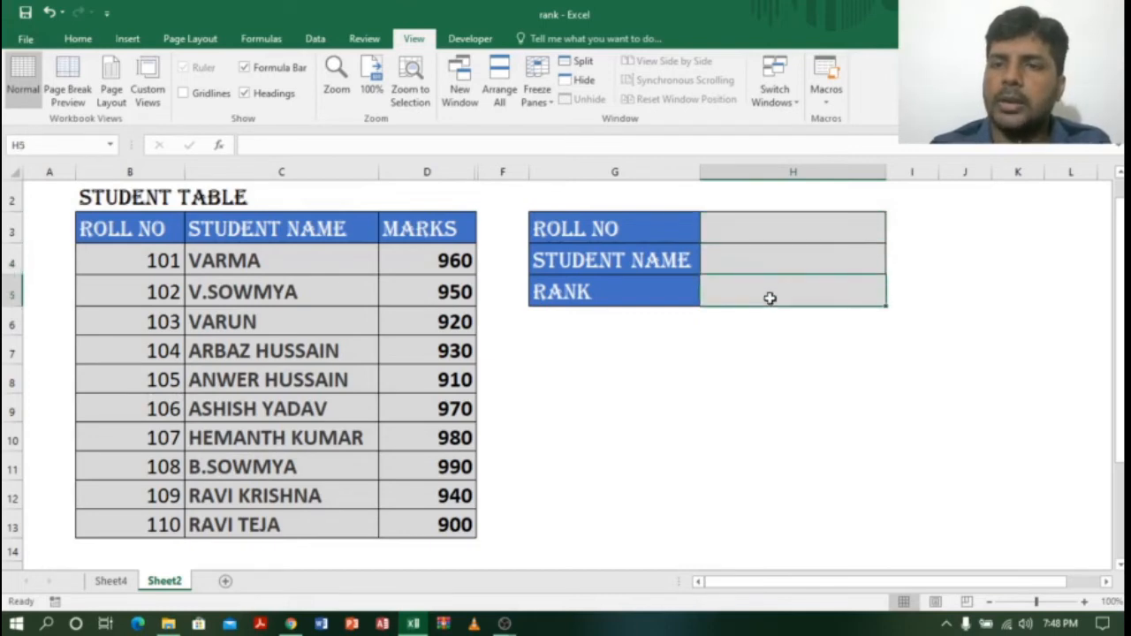
pyautogui.click(769, 233)
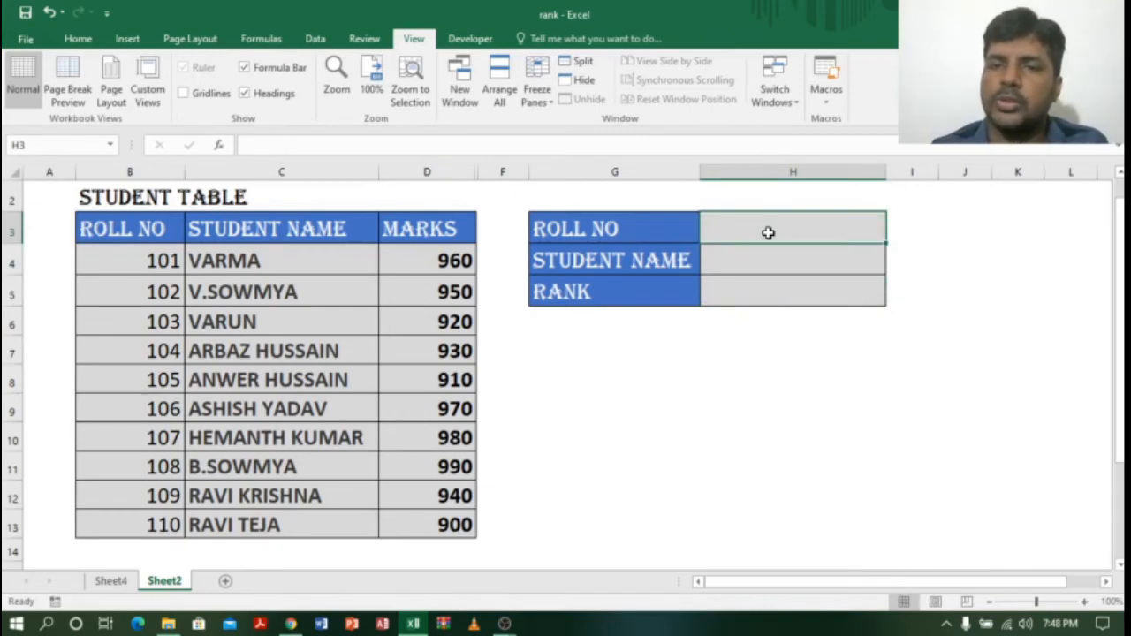
pyautogui.write('1')
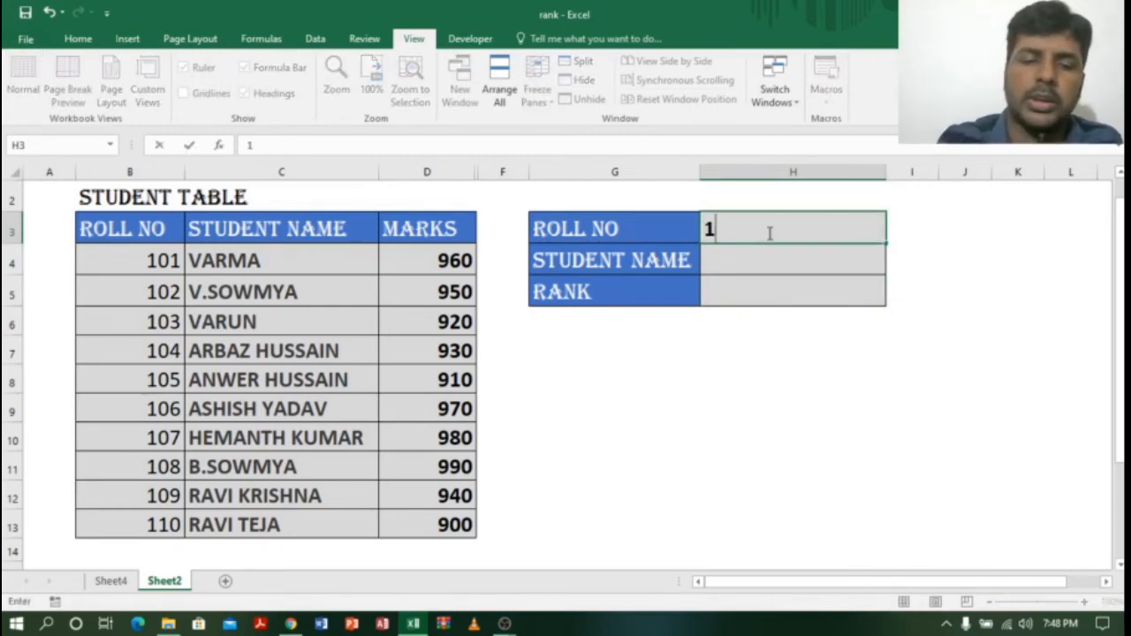
pyautogui.write('0')
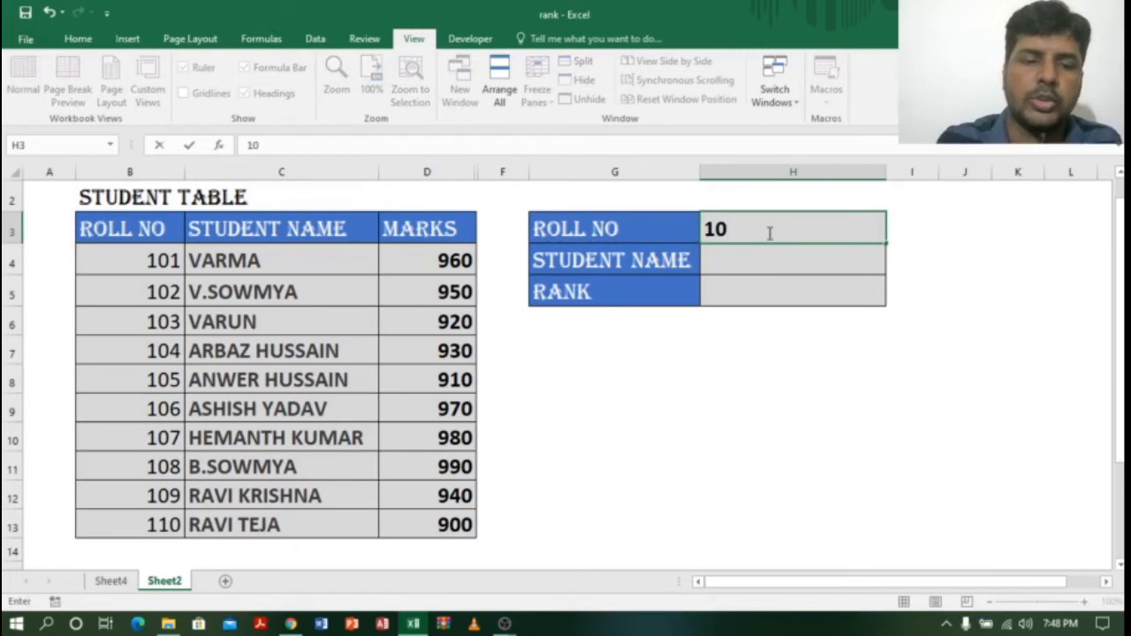
pyautogui.write('2')
# Step: Enter =VLOOKUP(H3,B4:D13,2,0) in H4 to retrieve the student name for the roll number
pyautogui.click(766, 258)
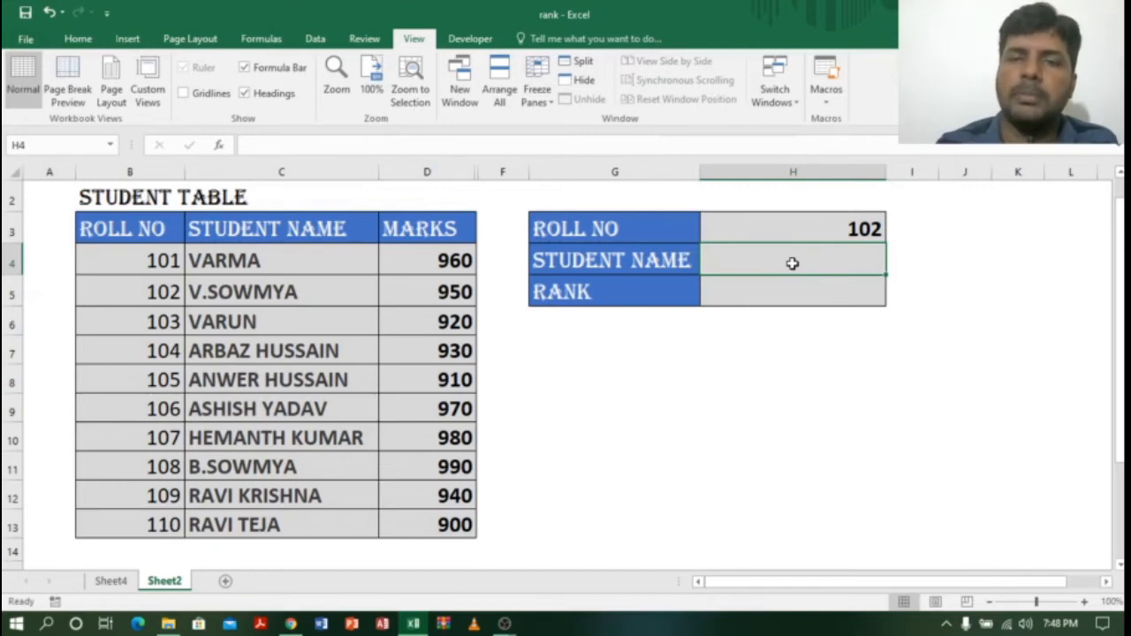
pyautogui.write('=')
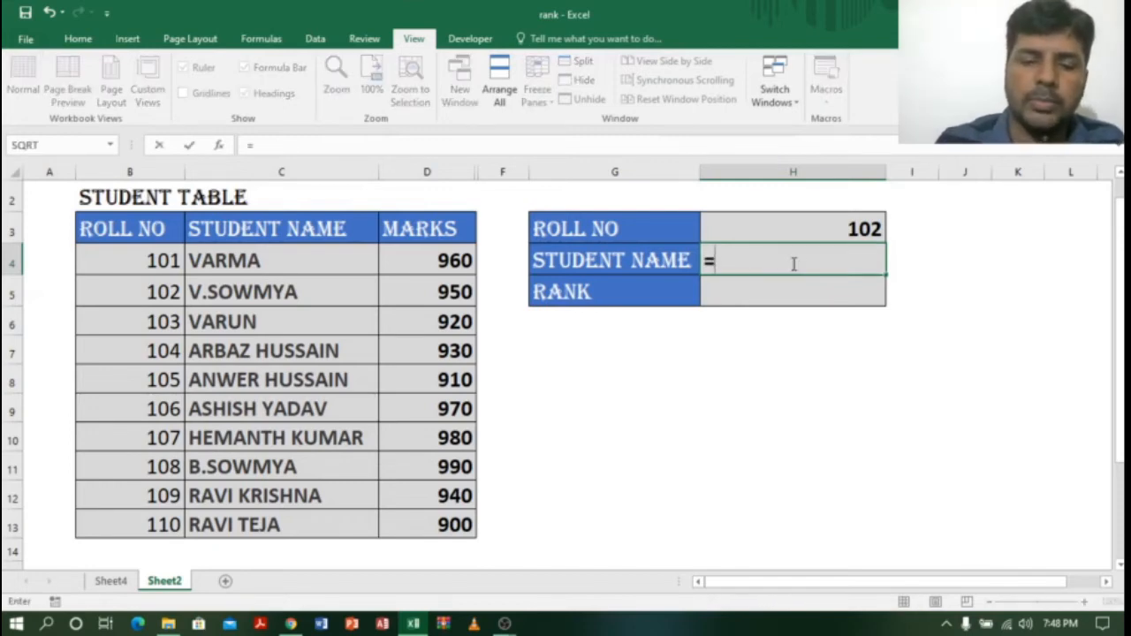
pyautogui.write('VLOOO')
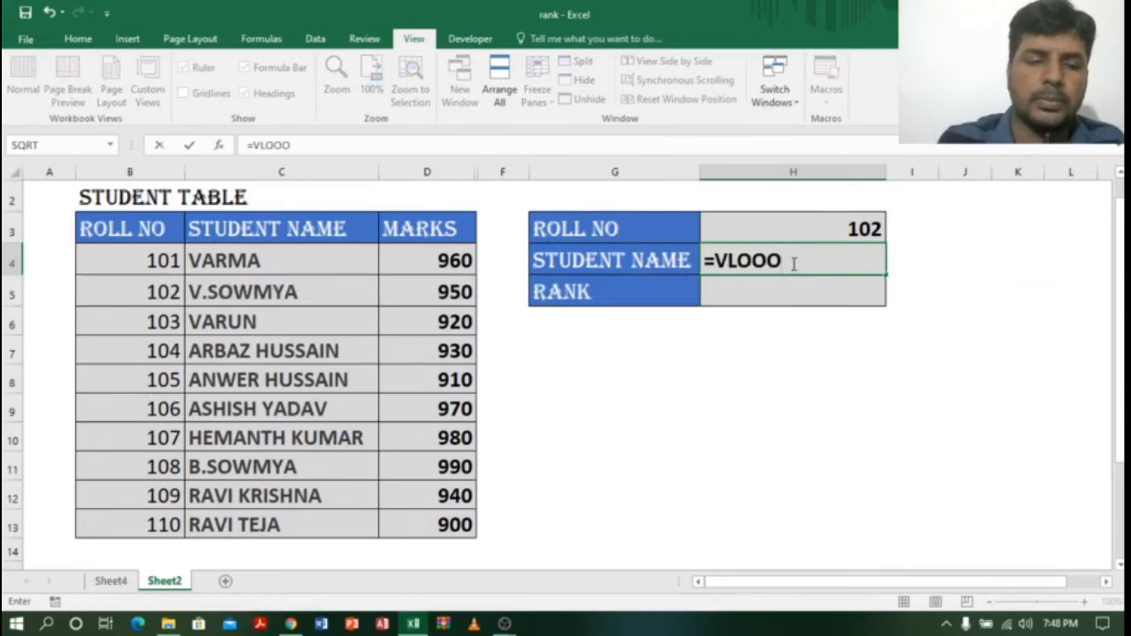
pyautogui.press('BackSpace')
pyautogui.press('Tab')
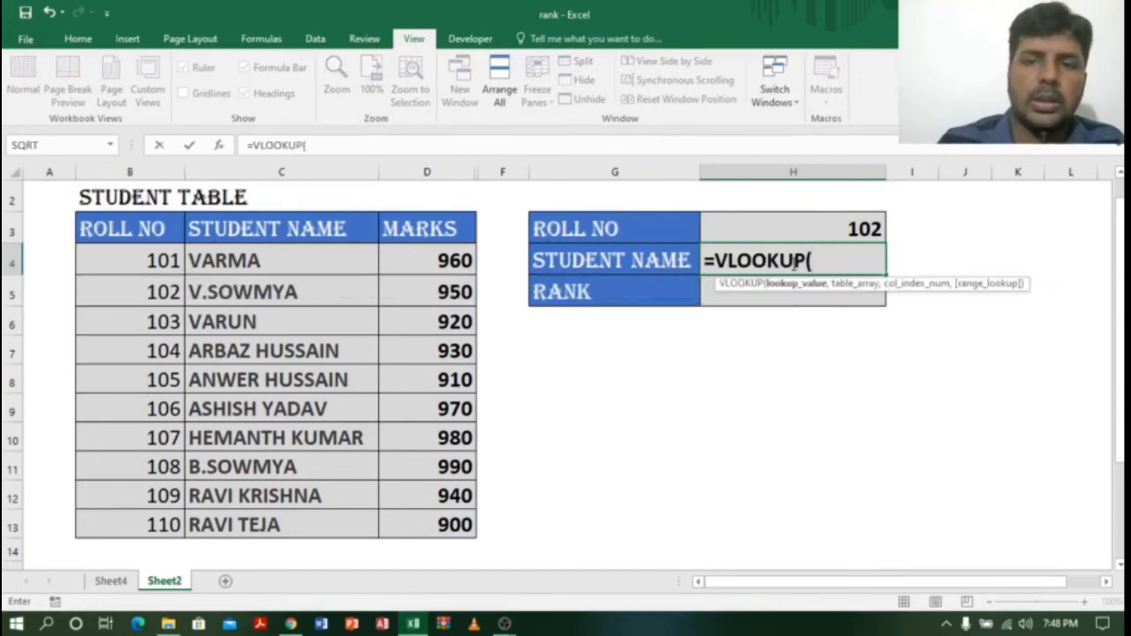
pyautogui.click(860, 223)
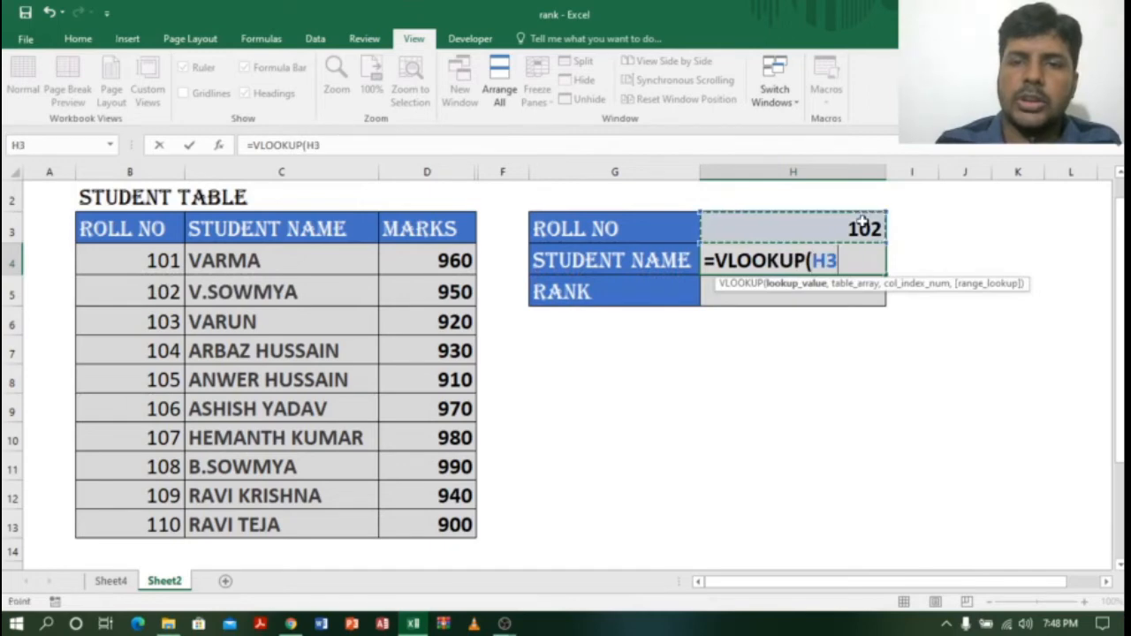
pyautogui.write(',')
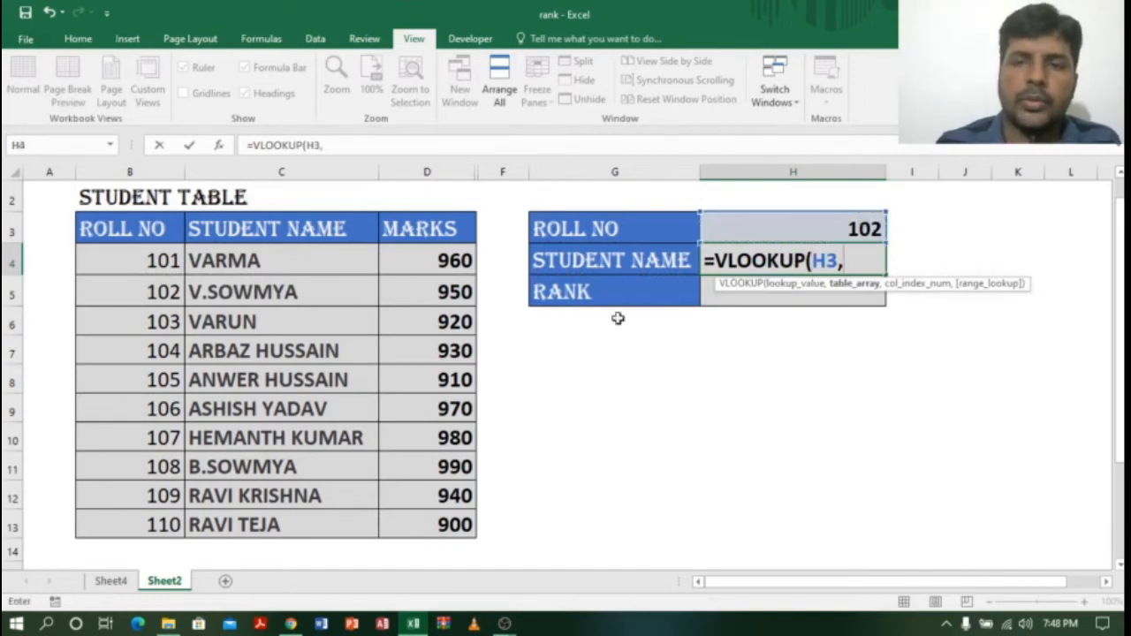
pyautogui.moveTo(155, 274); pyautogui.dragTo(416, 530)
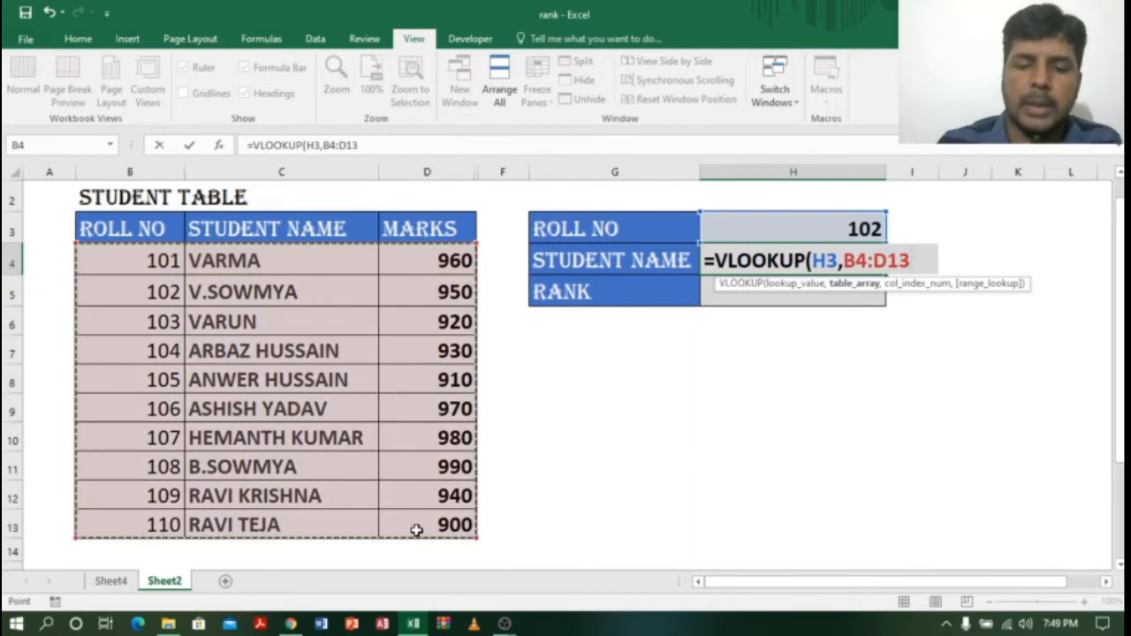
pyautogui.write(',')
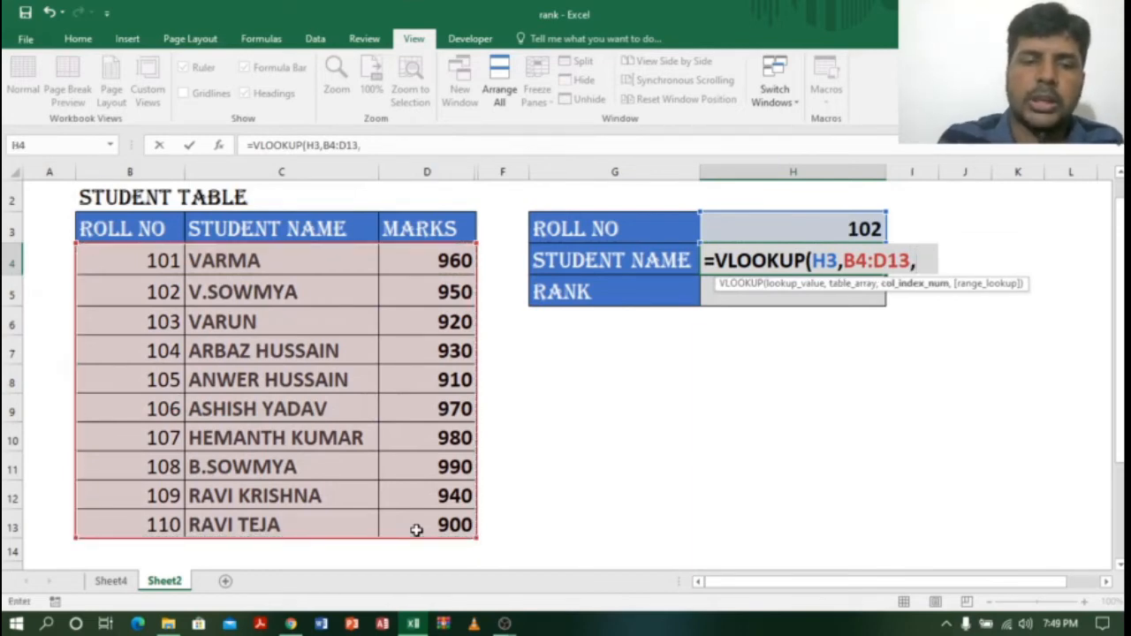
pyautogui.write('2,')
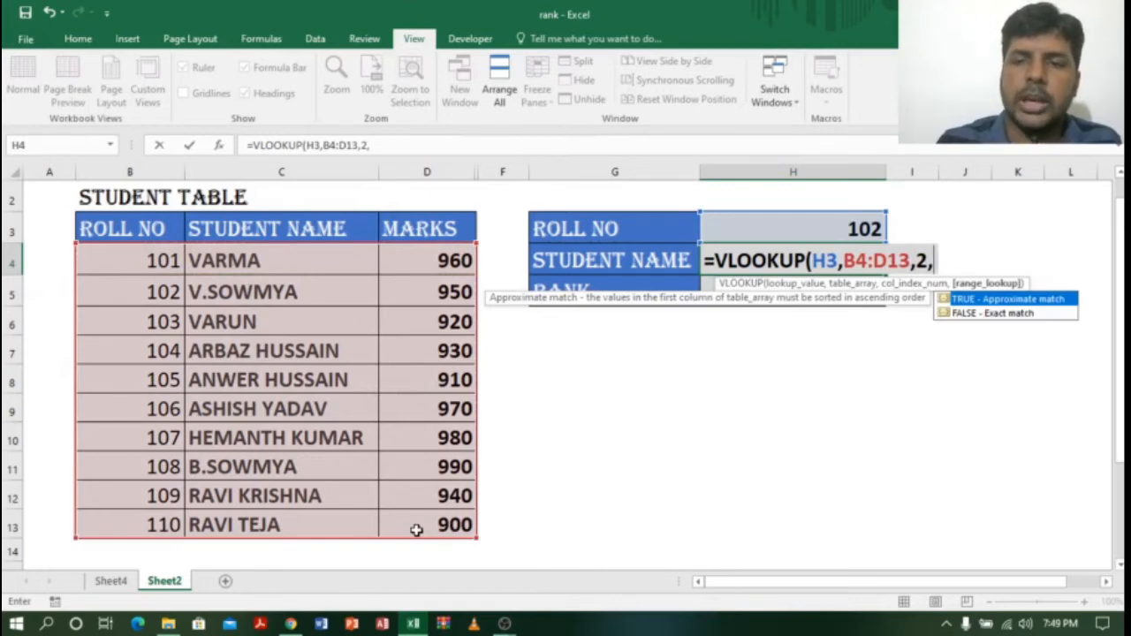
pyautogui.write('0)')
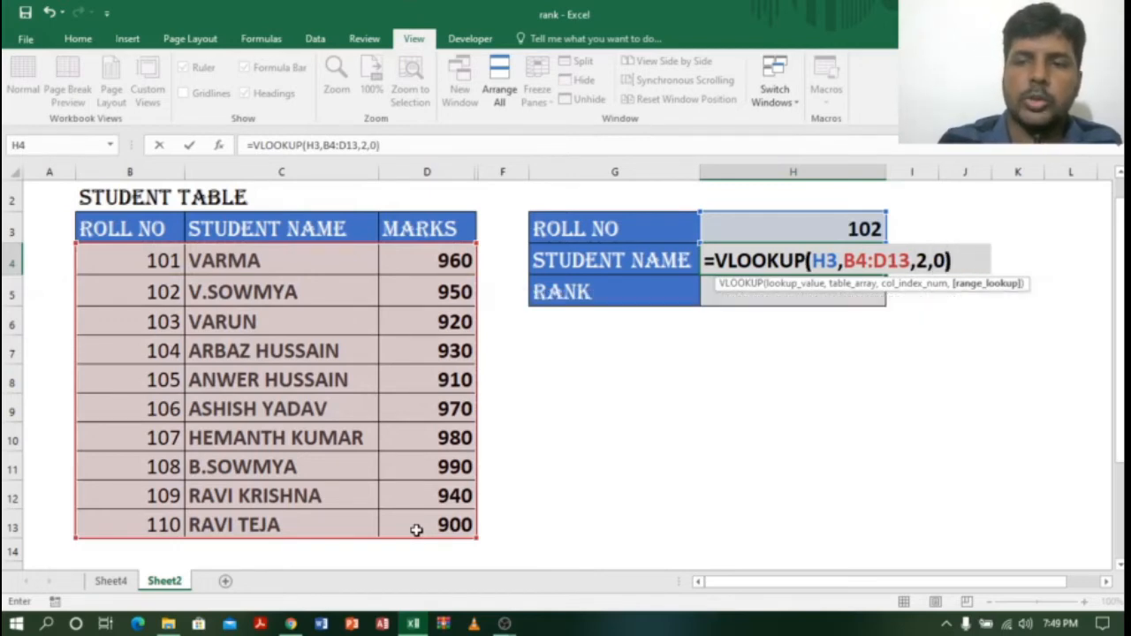
pyautogui.press('Return')
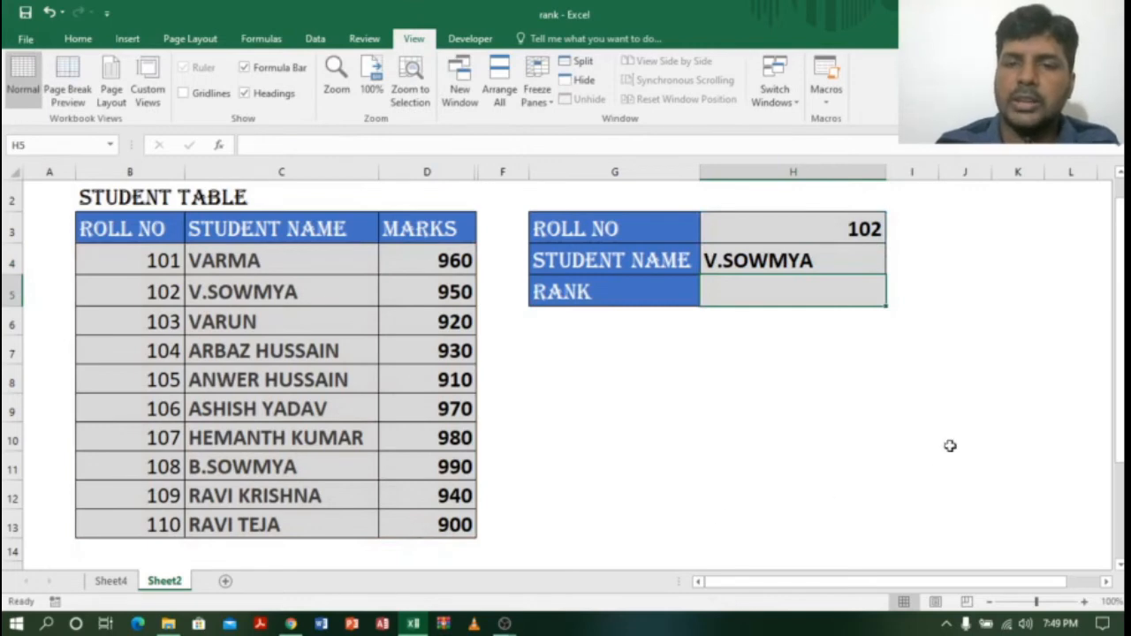
pyautogui.click(804, 265)
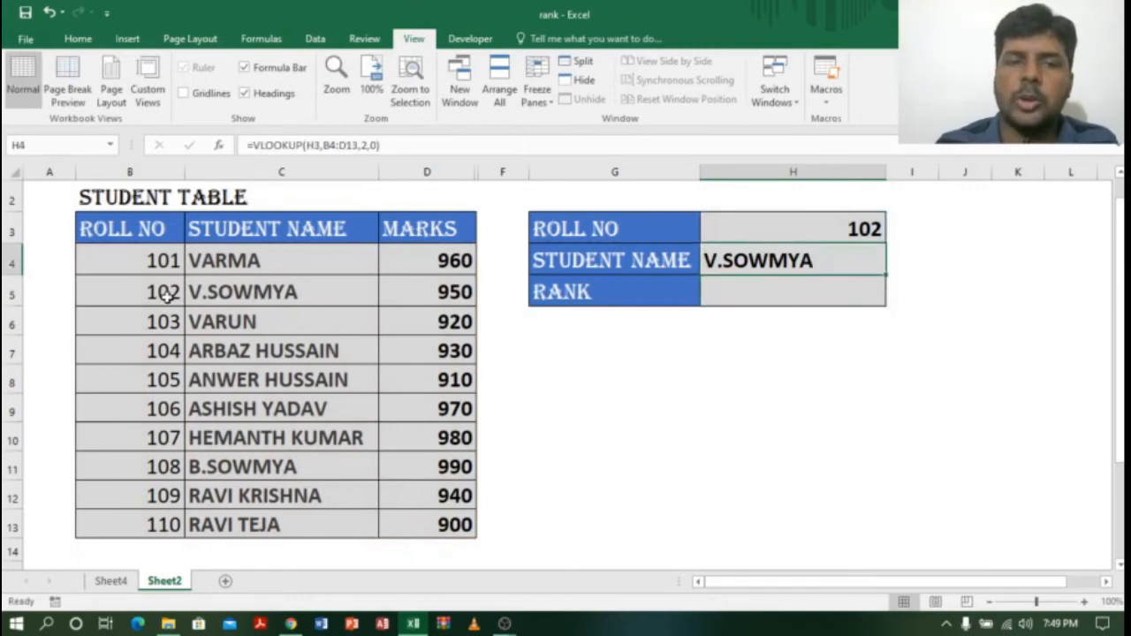
# Step: Enter =VLOOKUP(H3,B4:D13,3,0) in H5 to retrieve the marks for the roll number
pyautogui.click(799, 296)
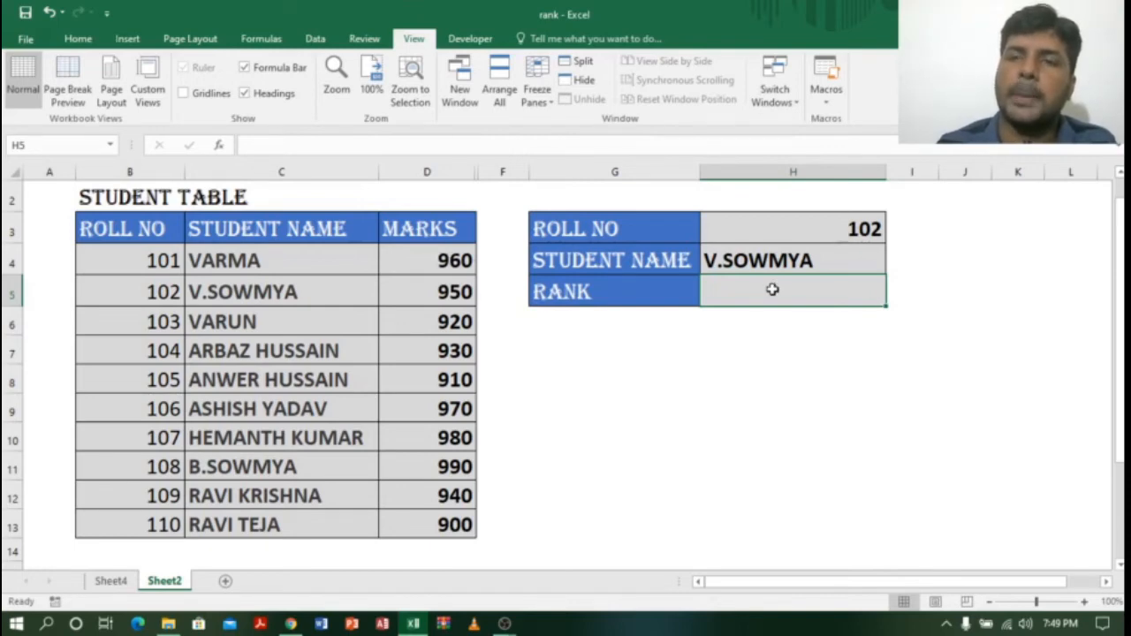
pyautogui.write('=')
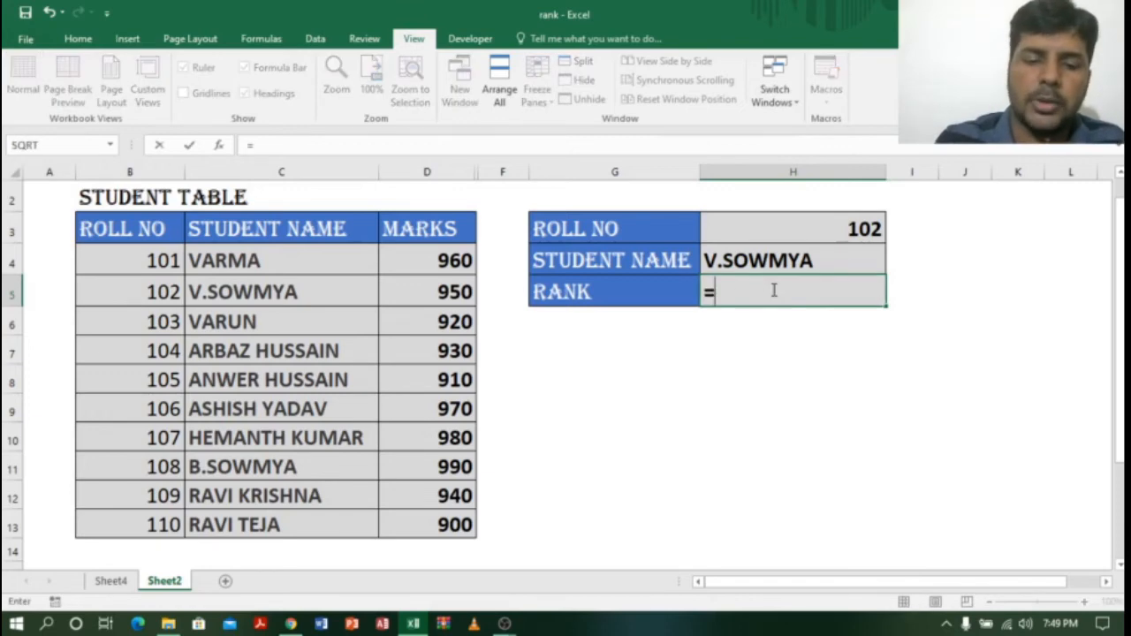
pyautogui.write('VLOOK')
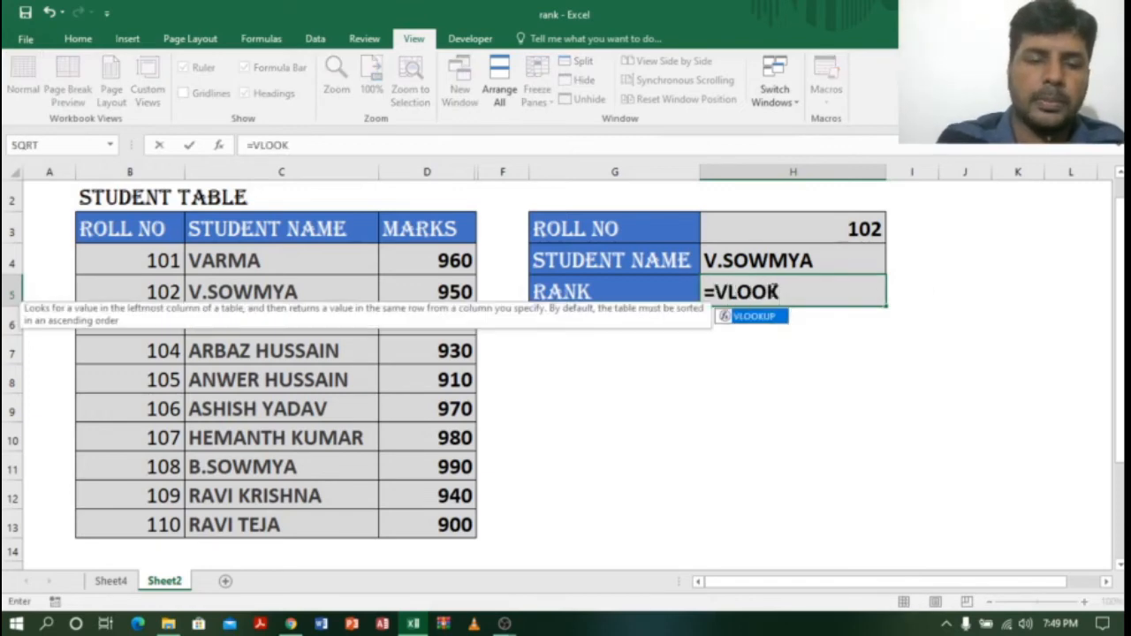
pyautogui.write('UP(')
pyautogui.click(866, 226)
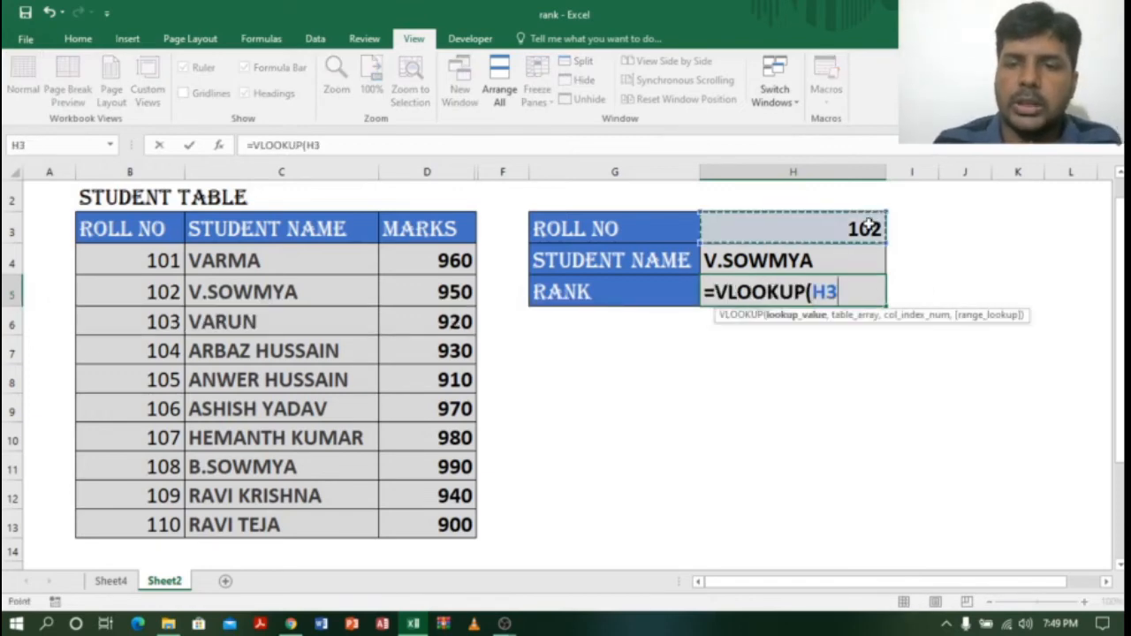
pyautogui.write(',')
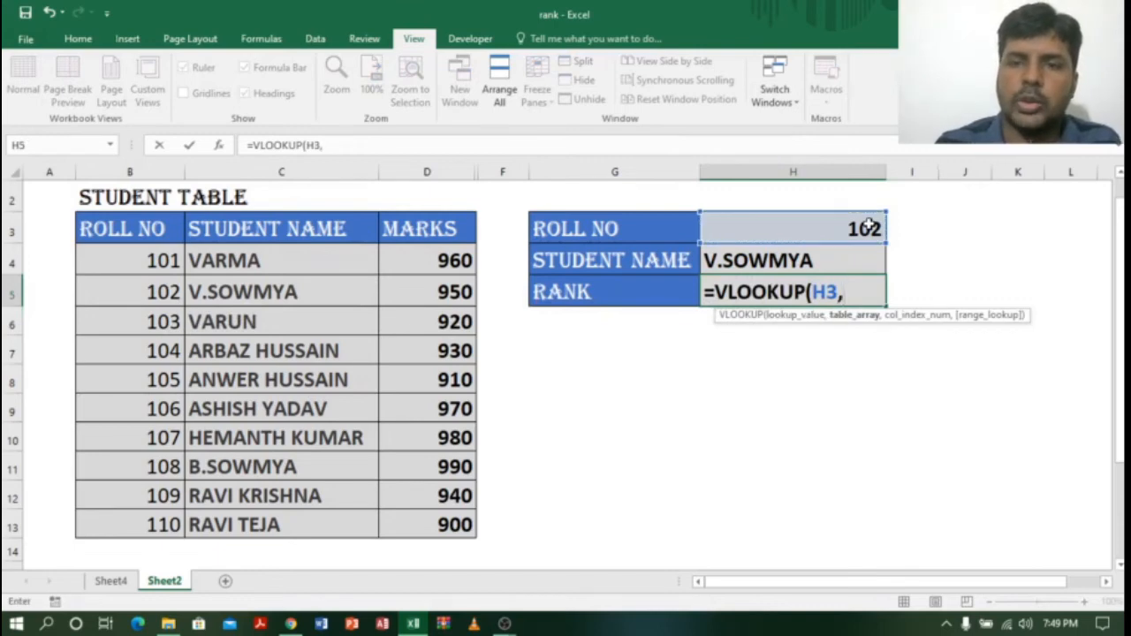
pyautogui.moveTo(116, 259); pyautogui.dragTo(426, 532)
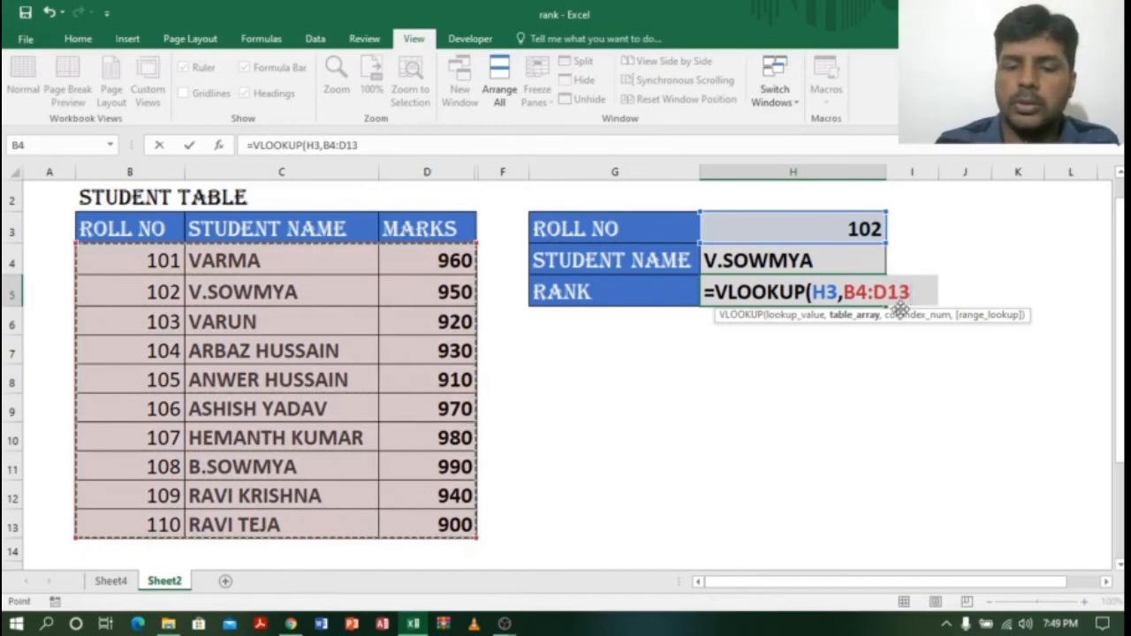
pyautogui.write(',')
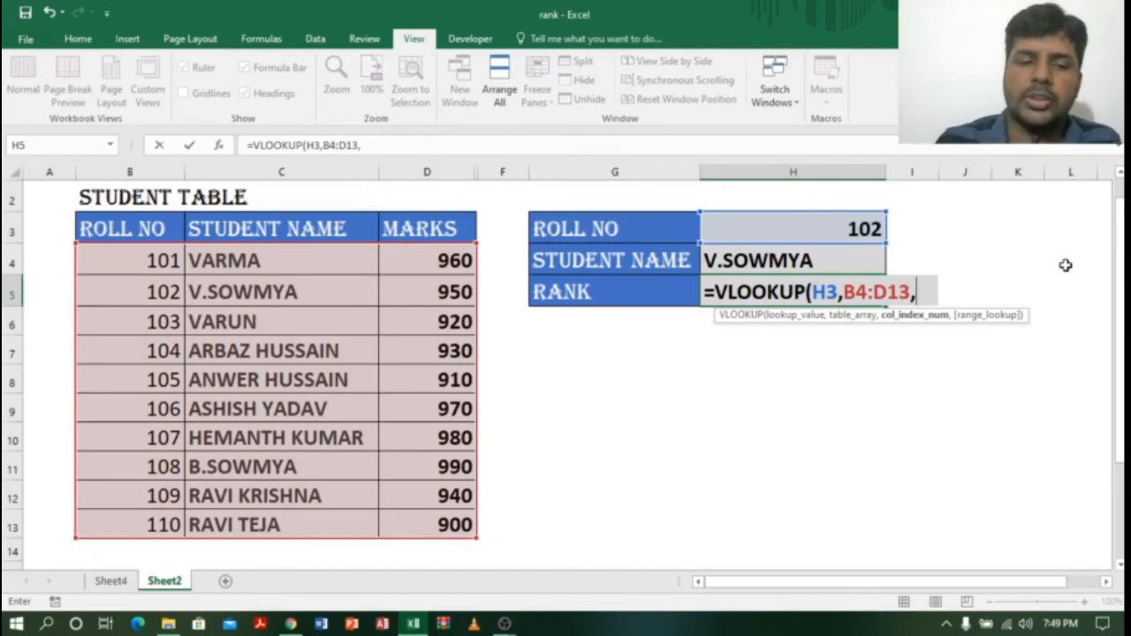
pyautogui.write('3,')
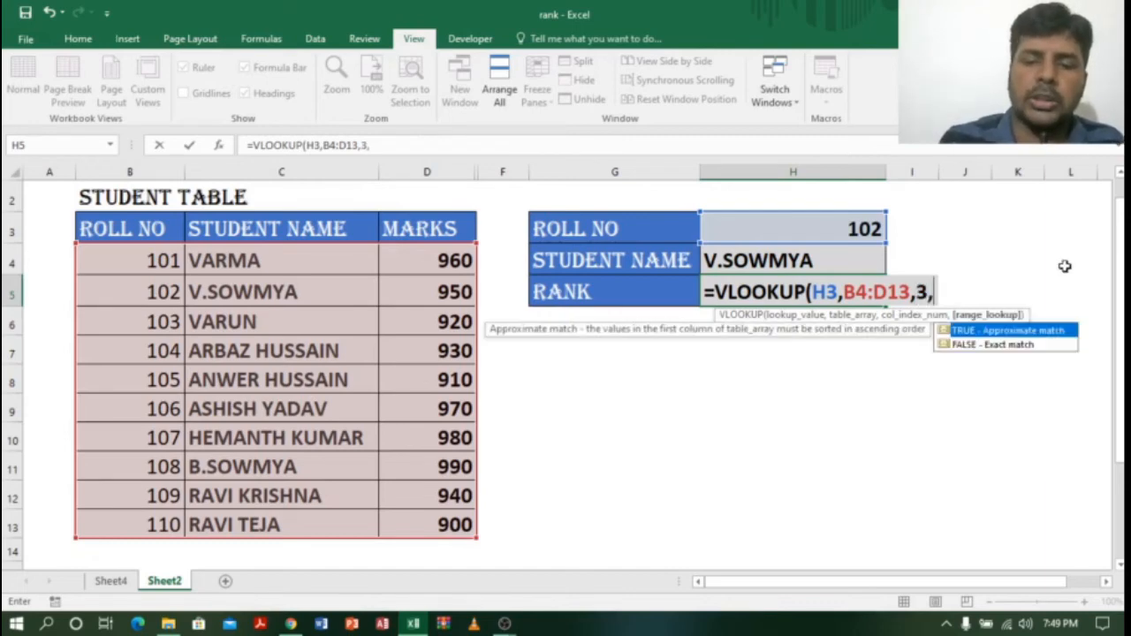
pyautogui.write('0')
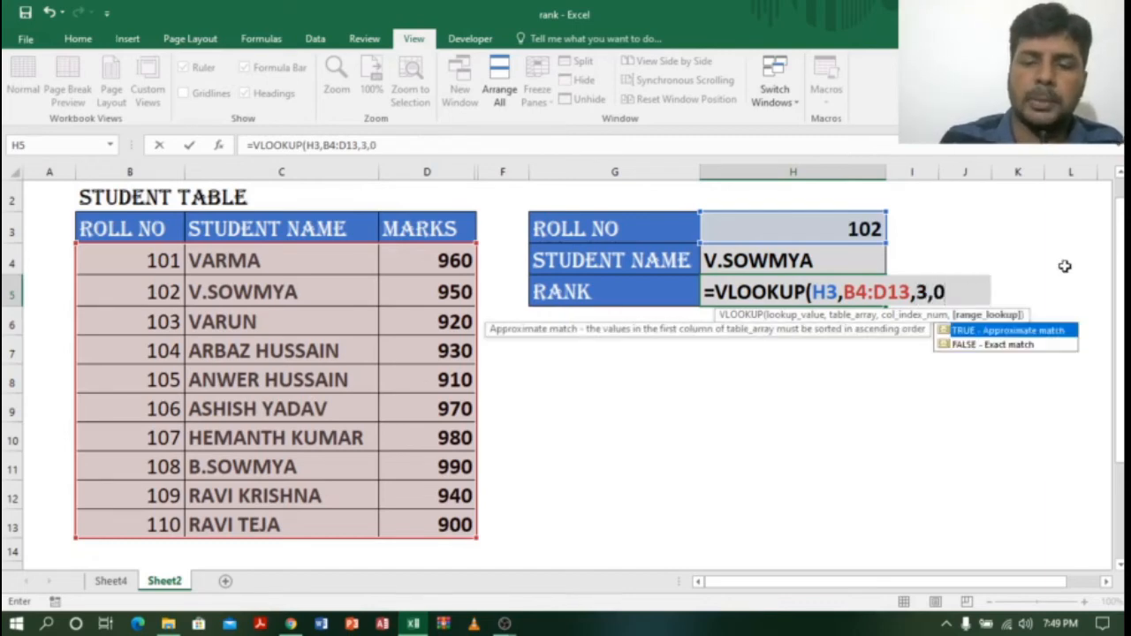
pyautogui.write(')')
pyautogui.press('Return')
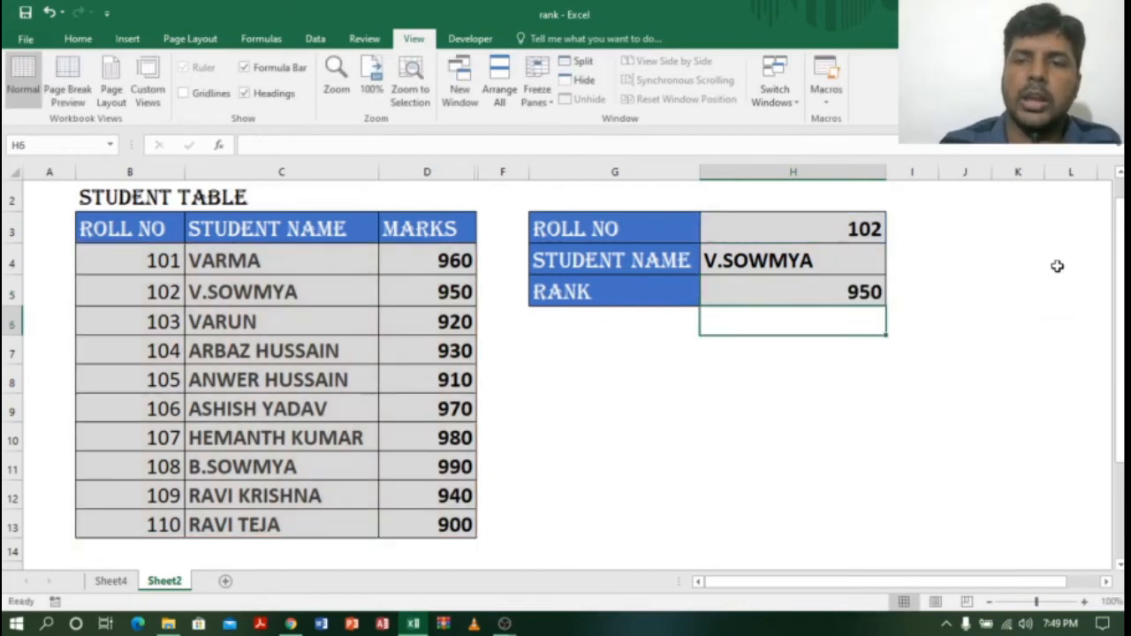
# Step: Wrap the H5 lookup in RANK against the marks in descending order: =RANK(VLOOKUP(H3,B4:D13,3,0),D4:D13,0)
pyautogui.click(838, 286)
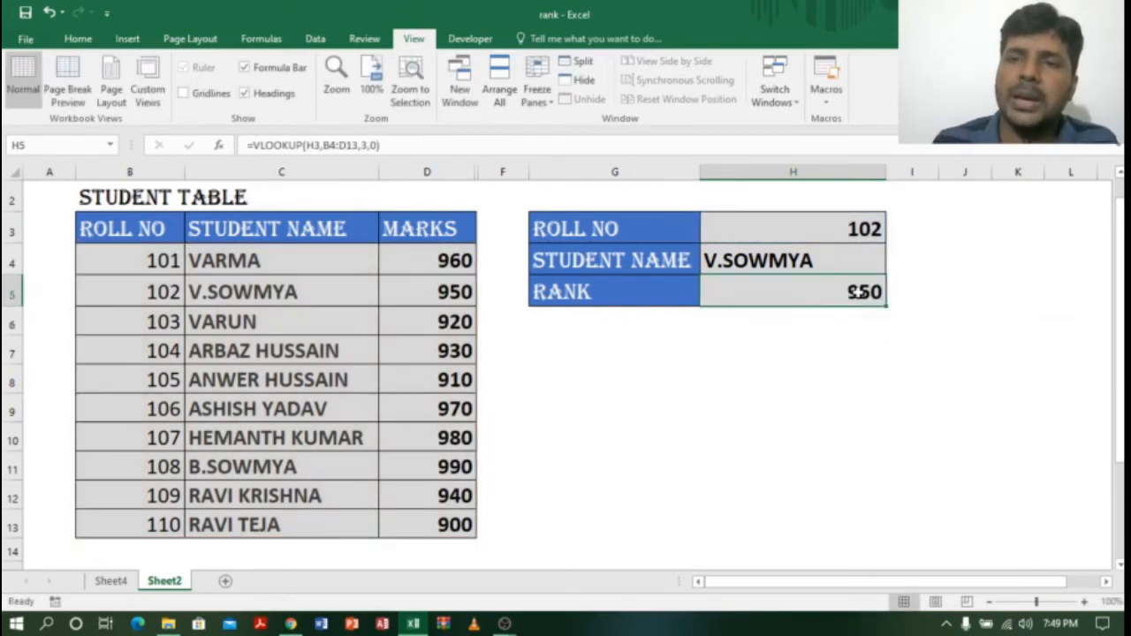
pyautogui.doubleClick(849, 292)
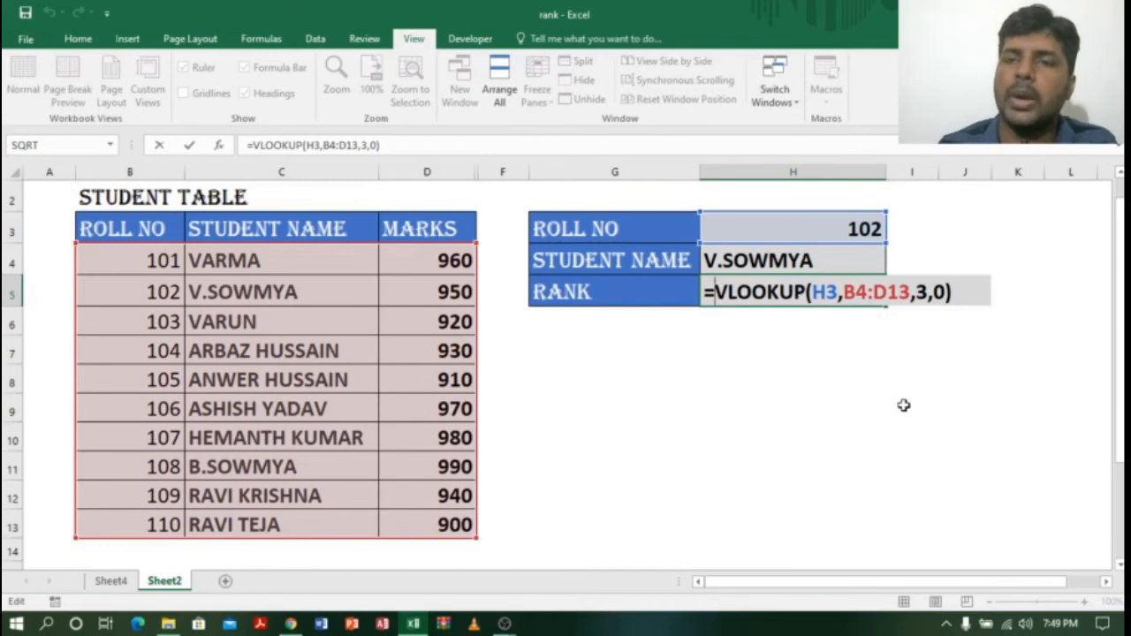
pyautogui.write('RA')
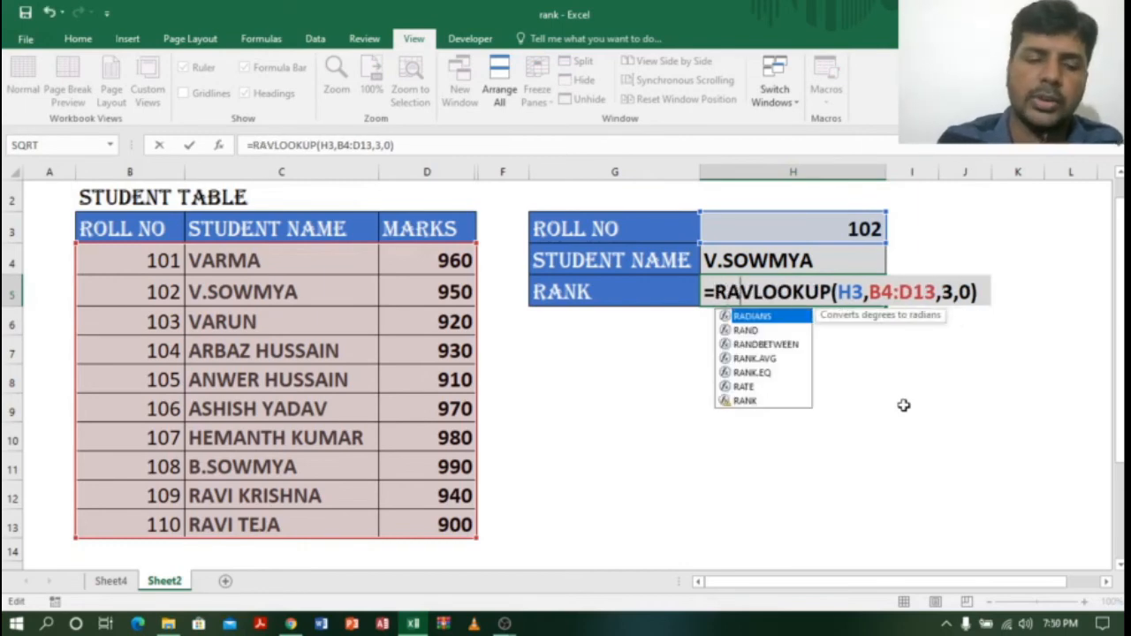
pyautogui.write('NK(')
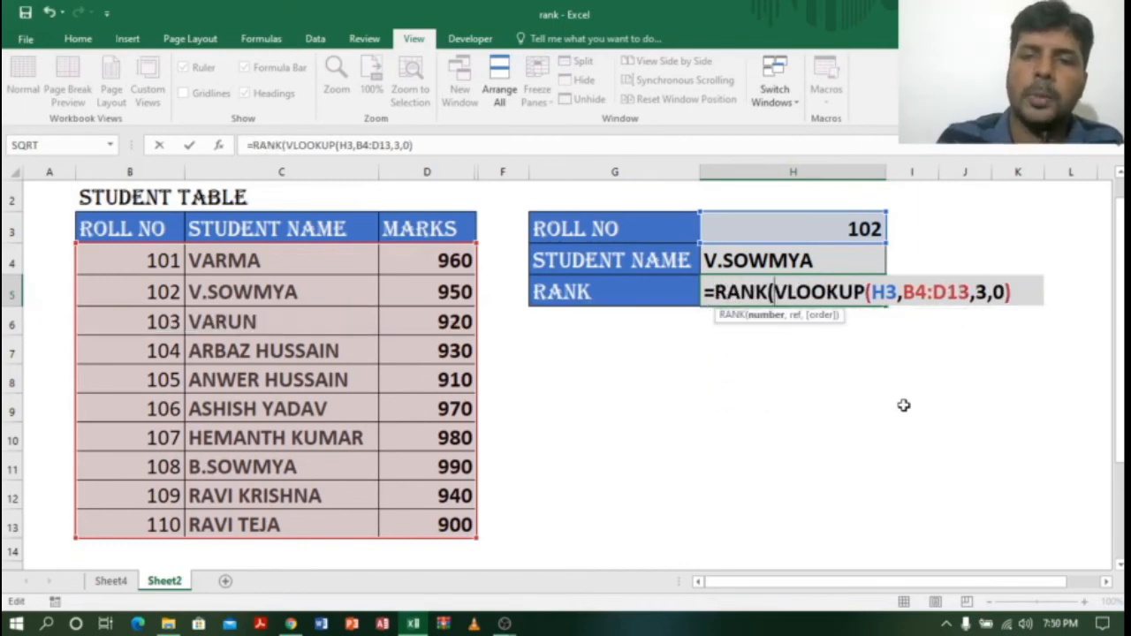
pyautogui.click(1012, 294)
pyautogui.write(',')
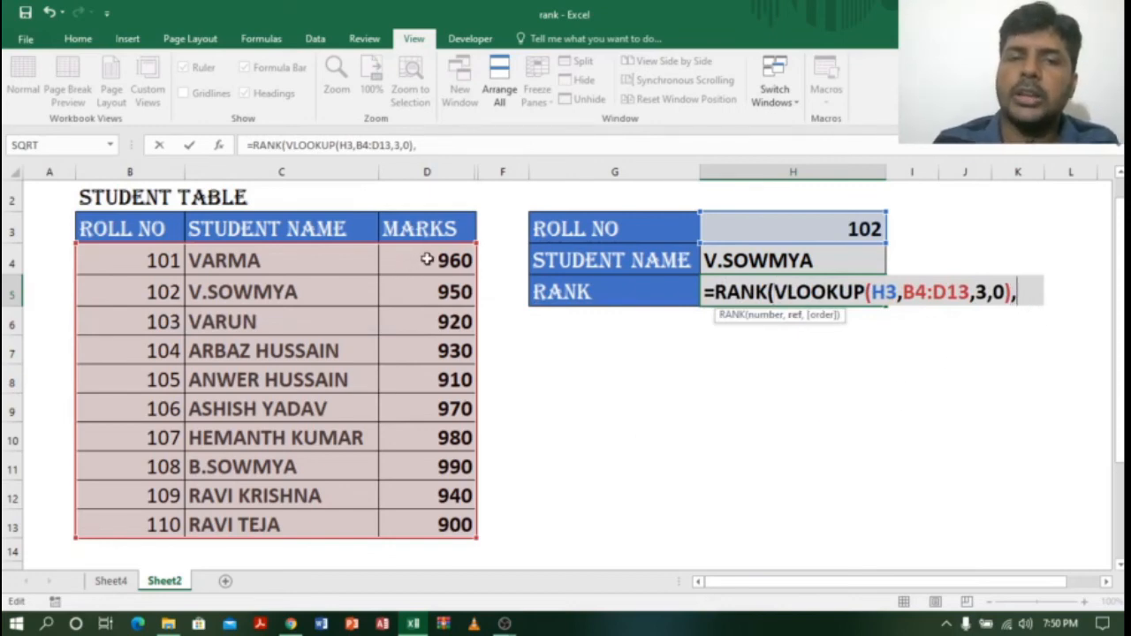
pyautogui.moveTo(427, 260); pyautogui.dragTo(428, 529)
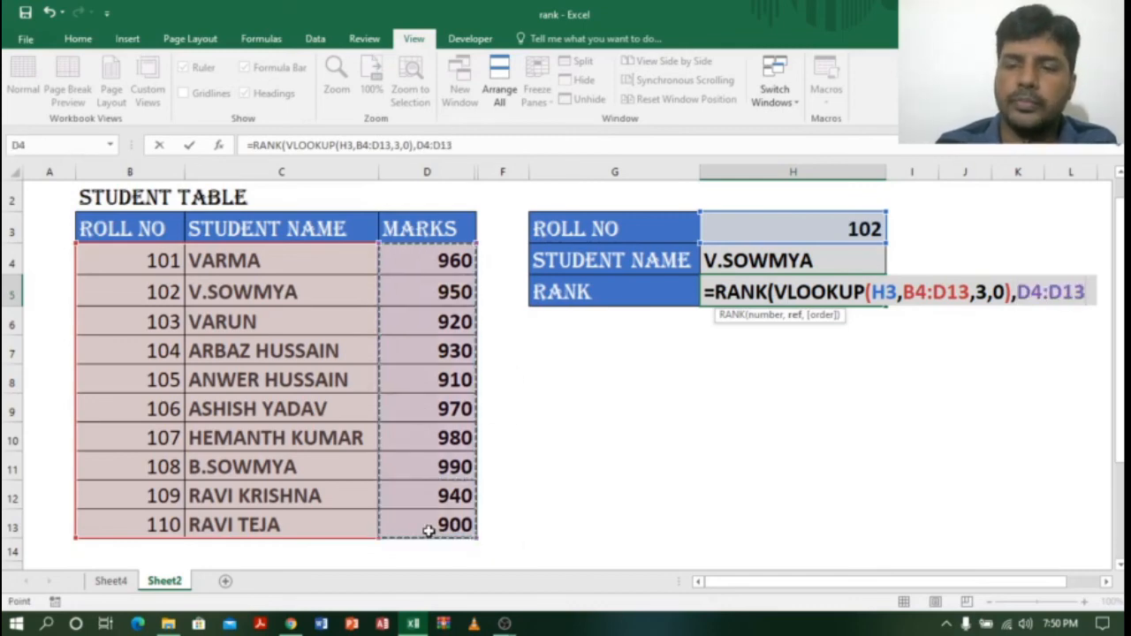
pyautogui.write(',')
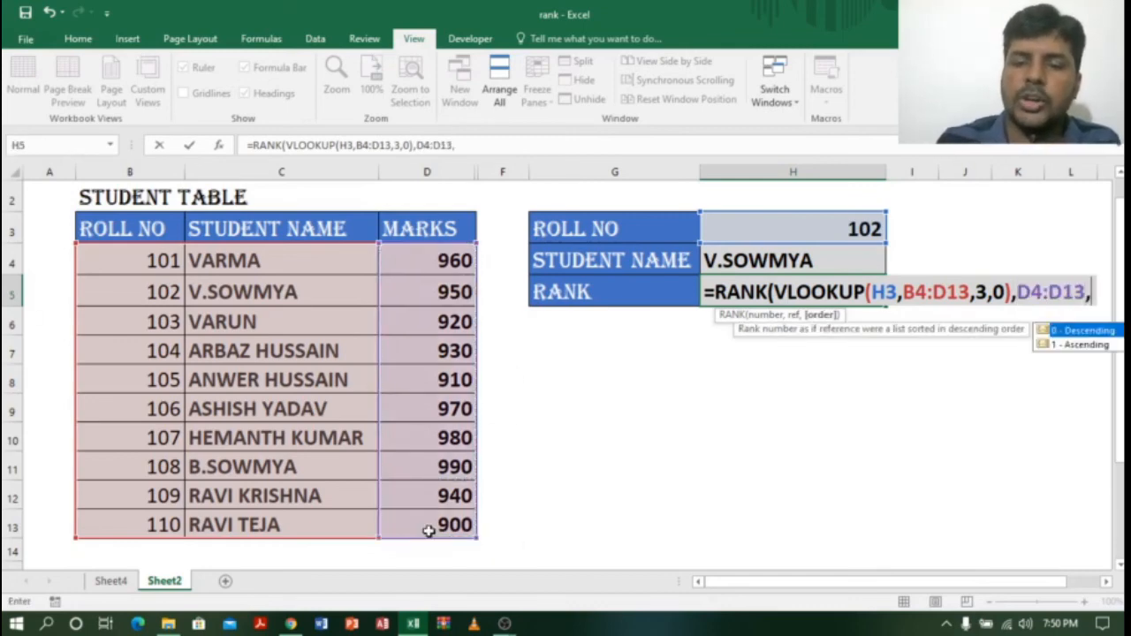
pyautogui.write('0)')
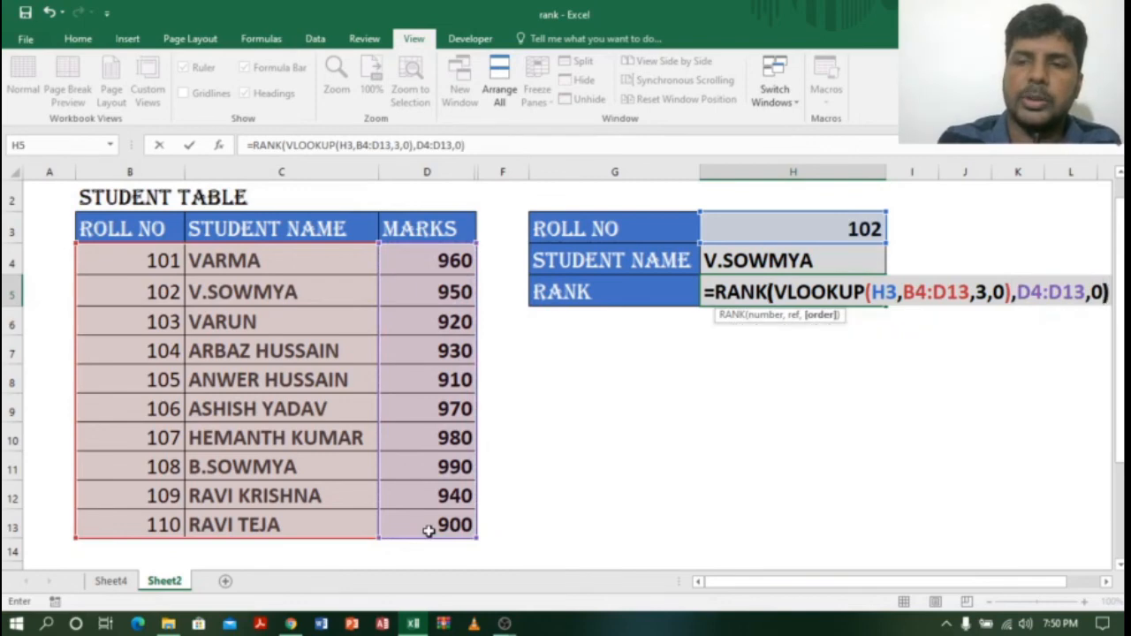
pyautogui.press('Return')
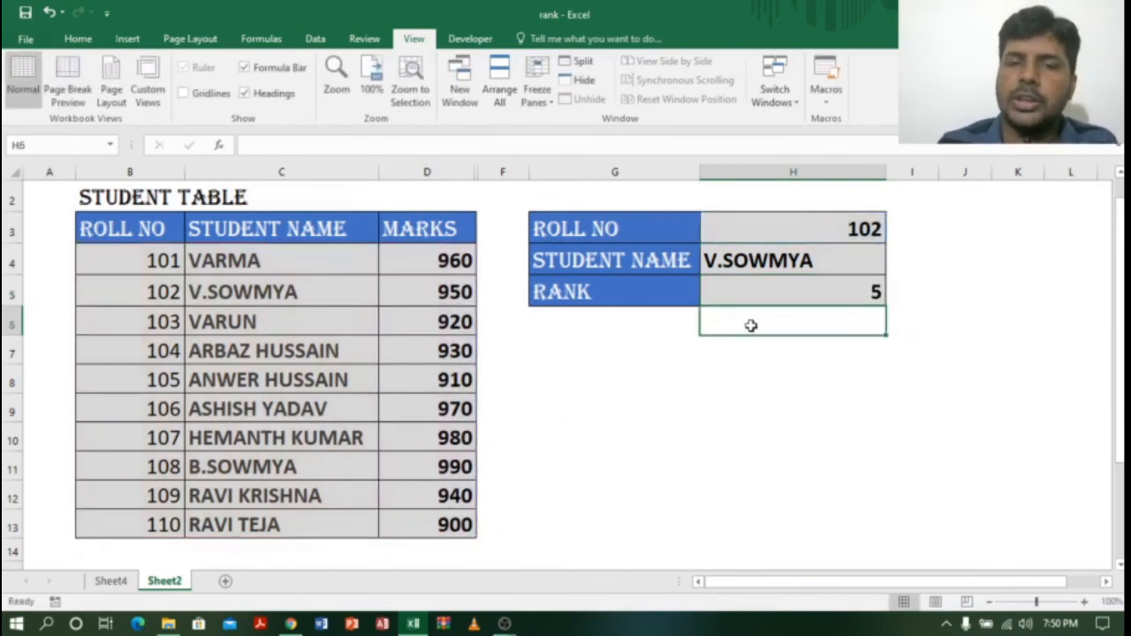
# Step: Unhide column E and compare the rank in H5 with the table's rank for roll number 102
pyautogui.click(806, 290)
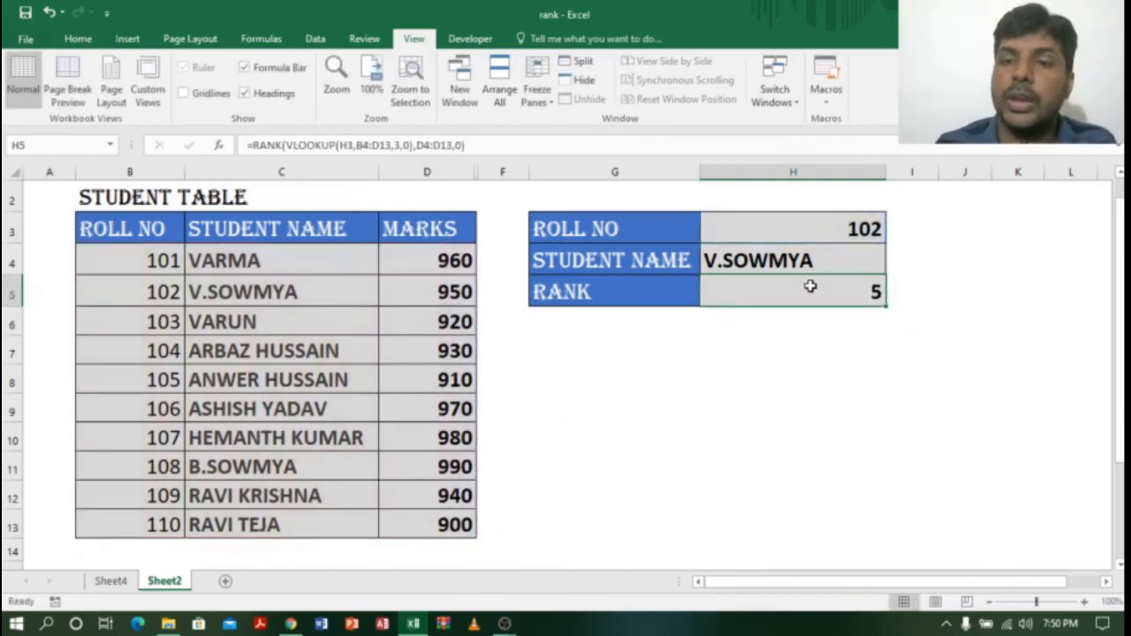
pyautogui.moveTo(450, 174); pyautogui.dragTo(503, 172)
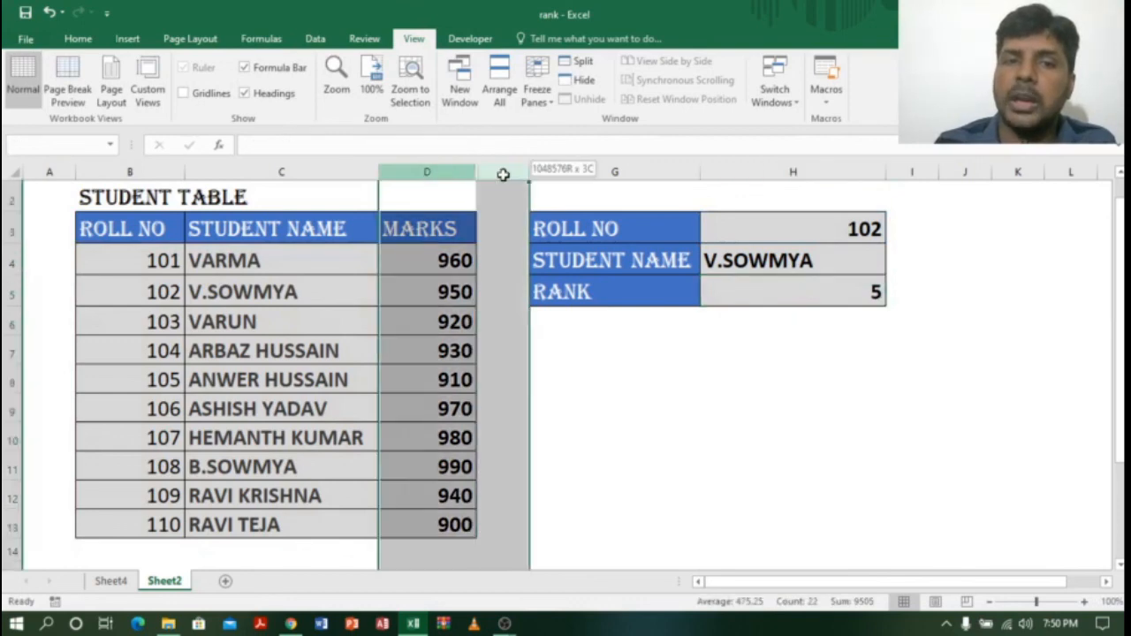
pyautogui.rightClick(503, 172)
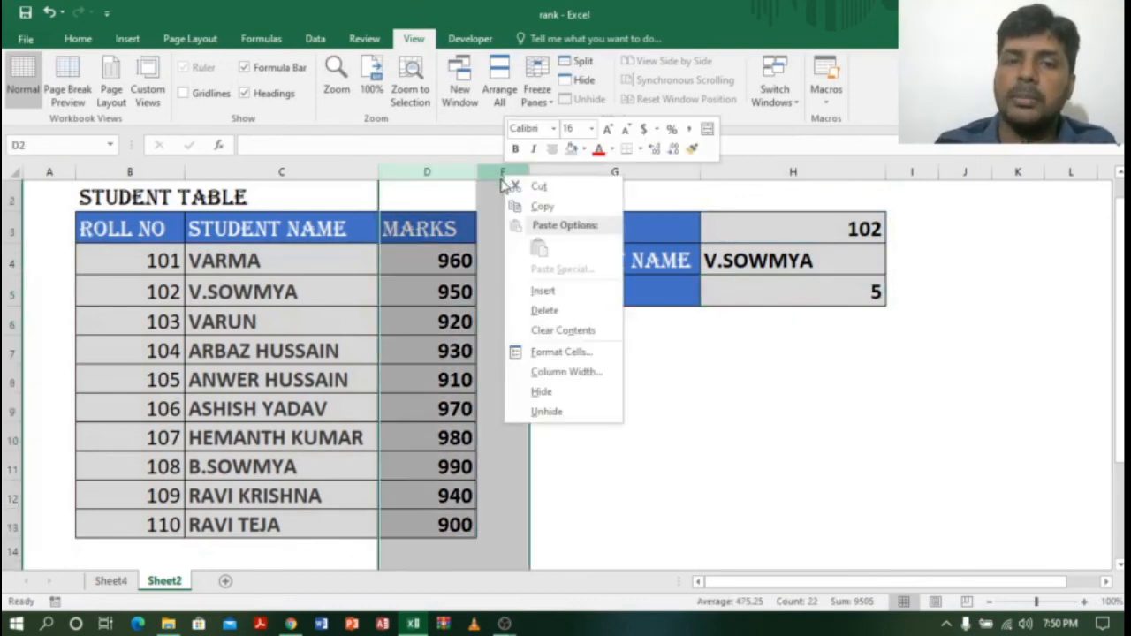
pyautogui.click(546, 411)
pyautogui.click(549, 292)
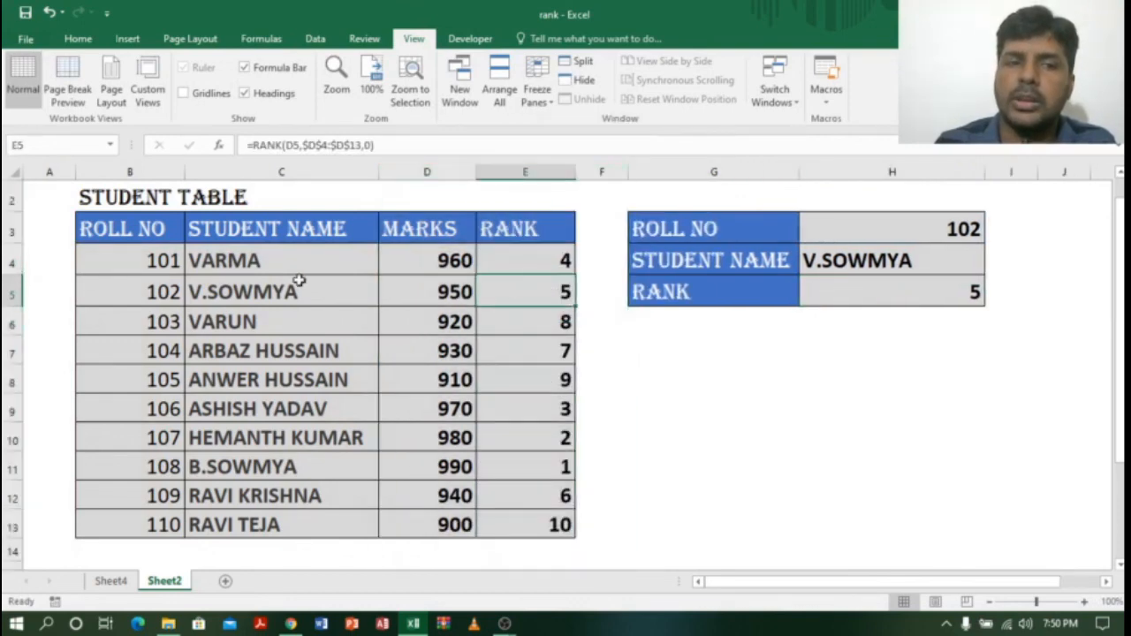
pyautogui.click(166, 289)
pyautogui.click(547, 294)
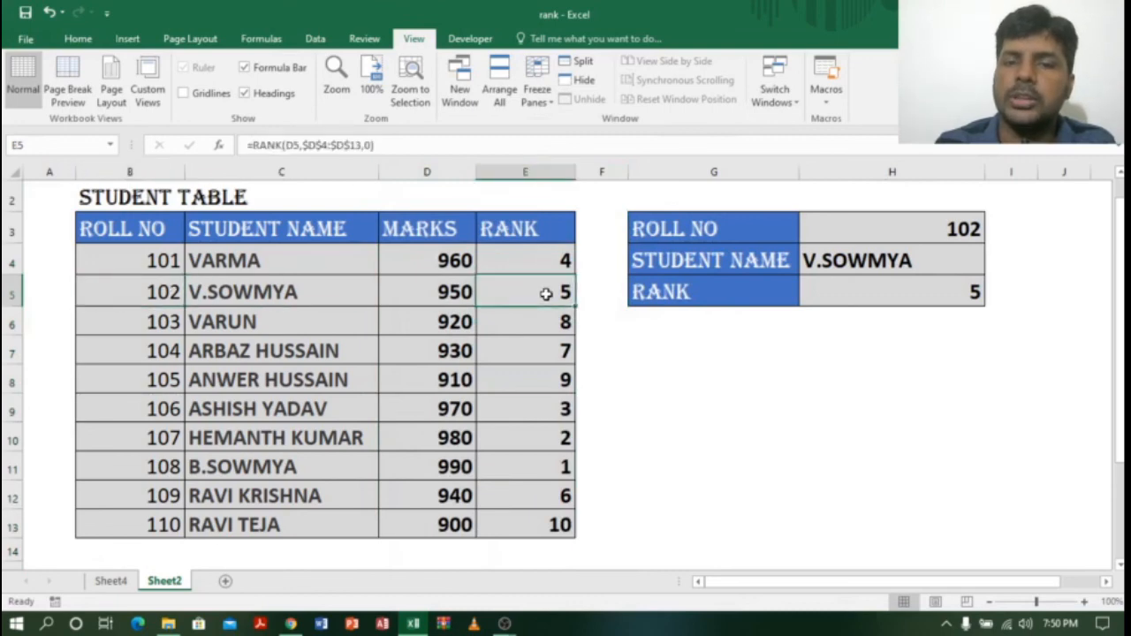
# Step: Change the roll number in H3 to 107 and check the returned name and rank against row 10
pyautogui.click(937, 229)
pyautogui.write('1')
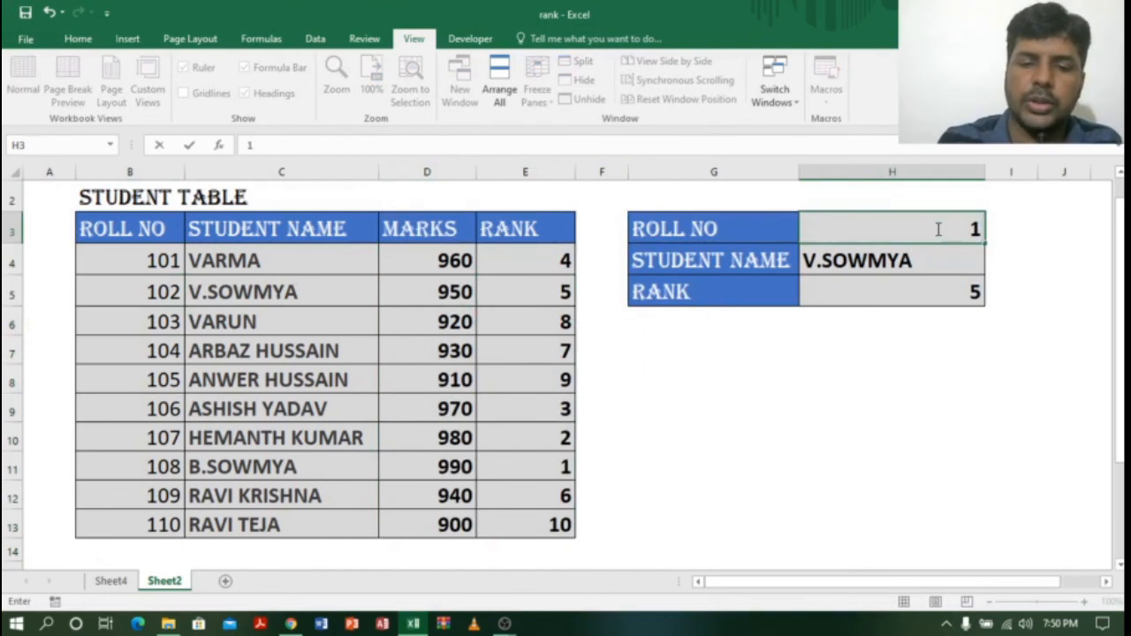
pyautogui.write('07')
pyautogui.press('Return')
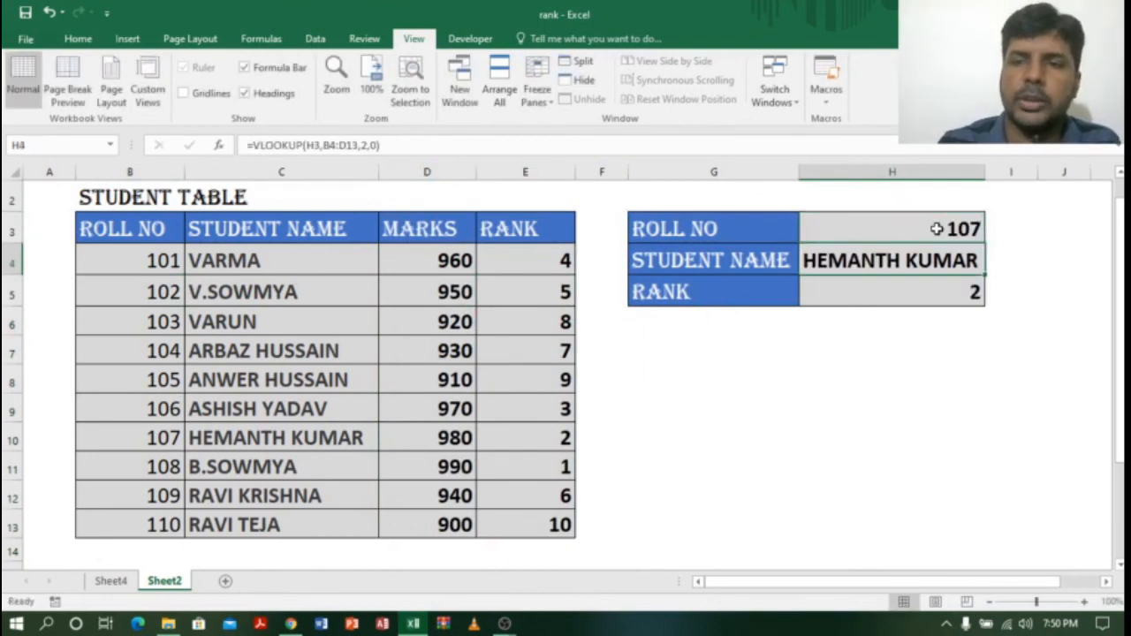
pyautogui.moveTo(166, 440); pyautogui.dragTo(525, 439)
pyautogui.click(971, 290)
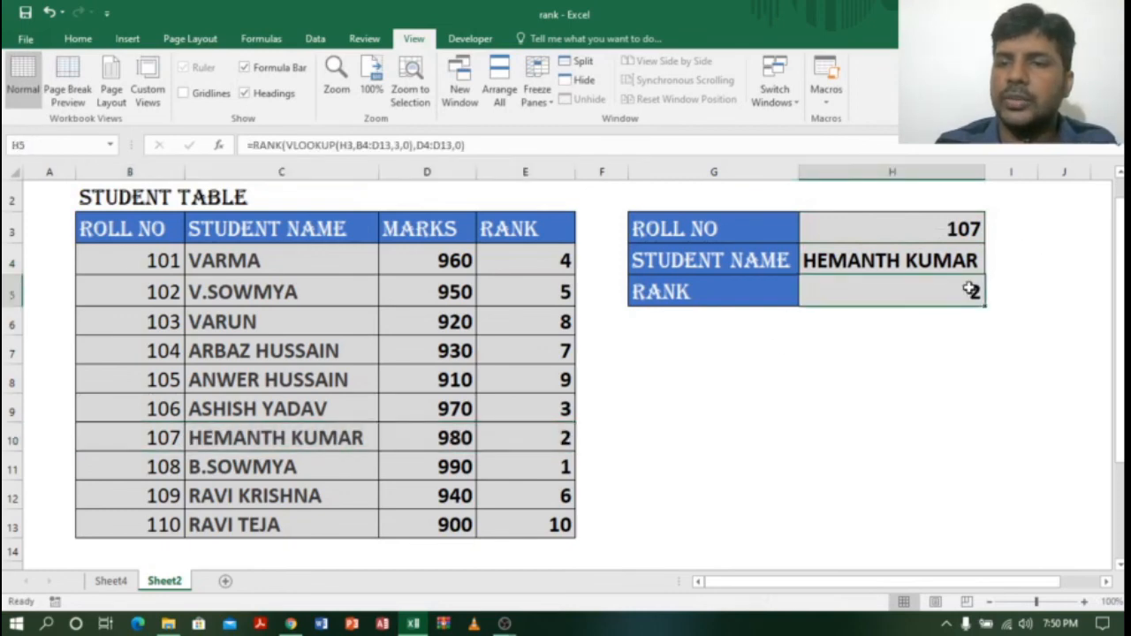